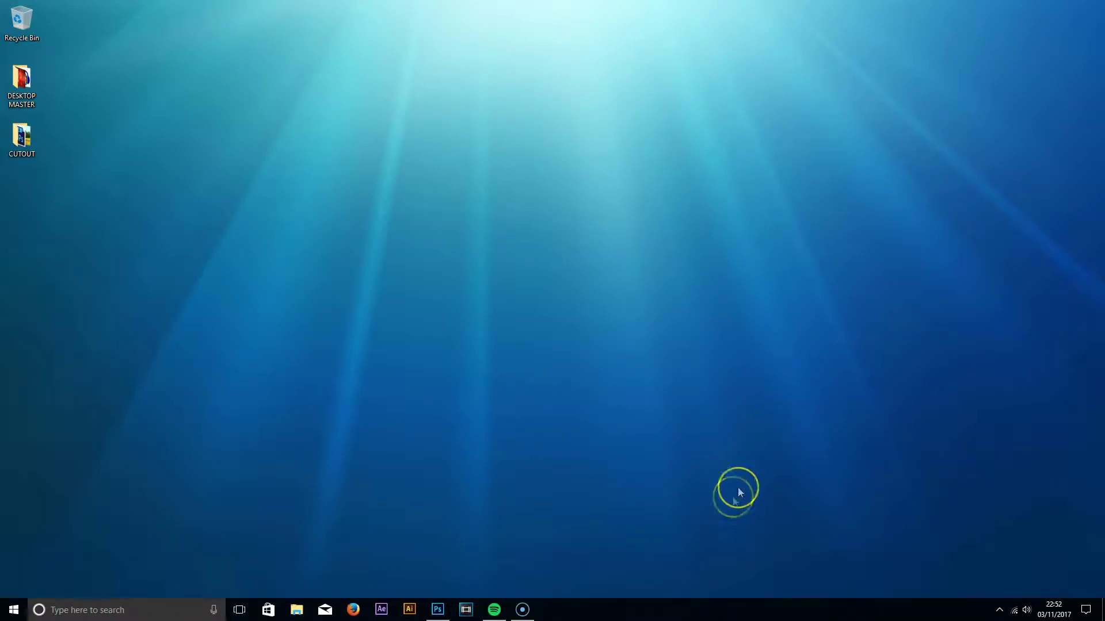
# Switch to Photoshop and open the HORSE file from the CUTOUT folder
pyautogui.click(439, 610)
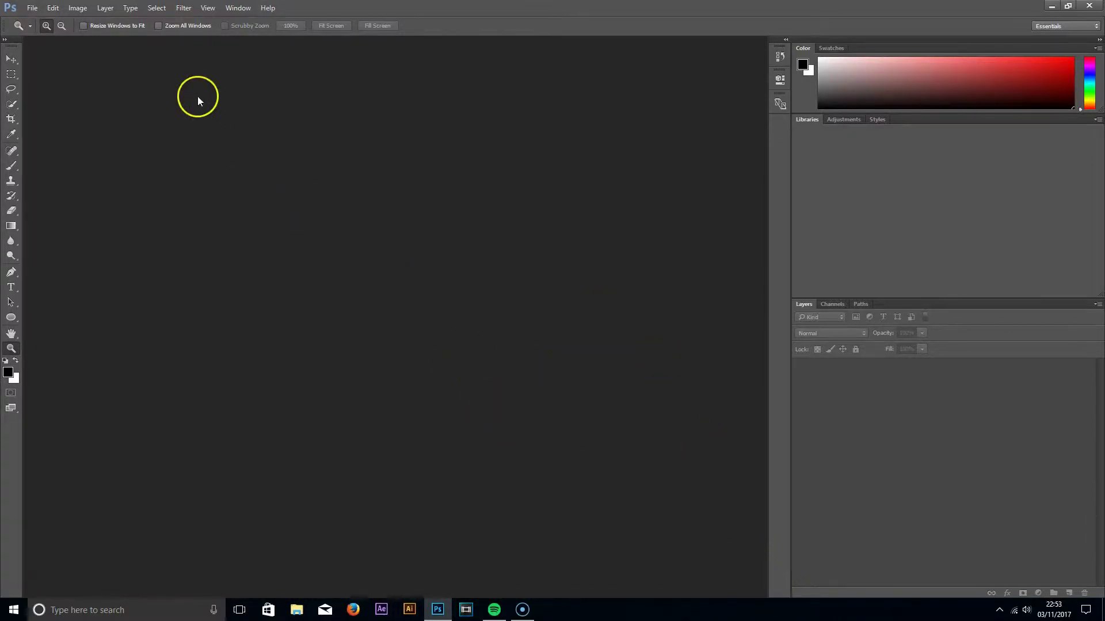
pyautogui.click(31, 8)
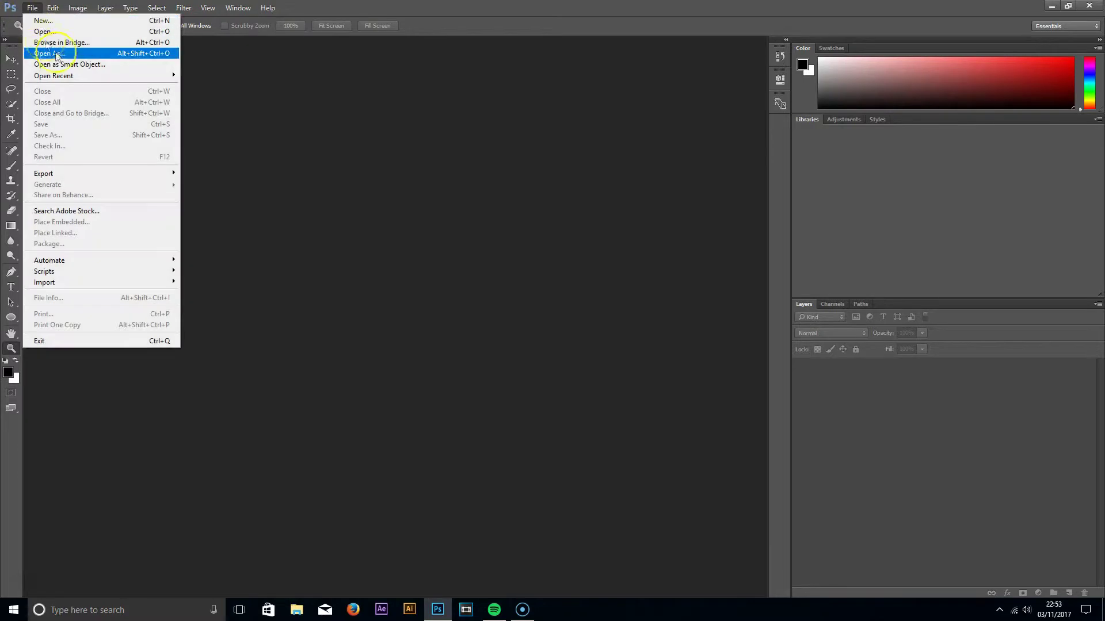
pyautogui.click(65, 36)
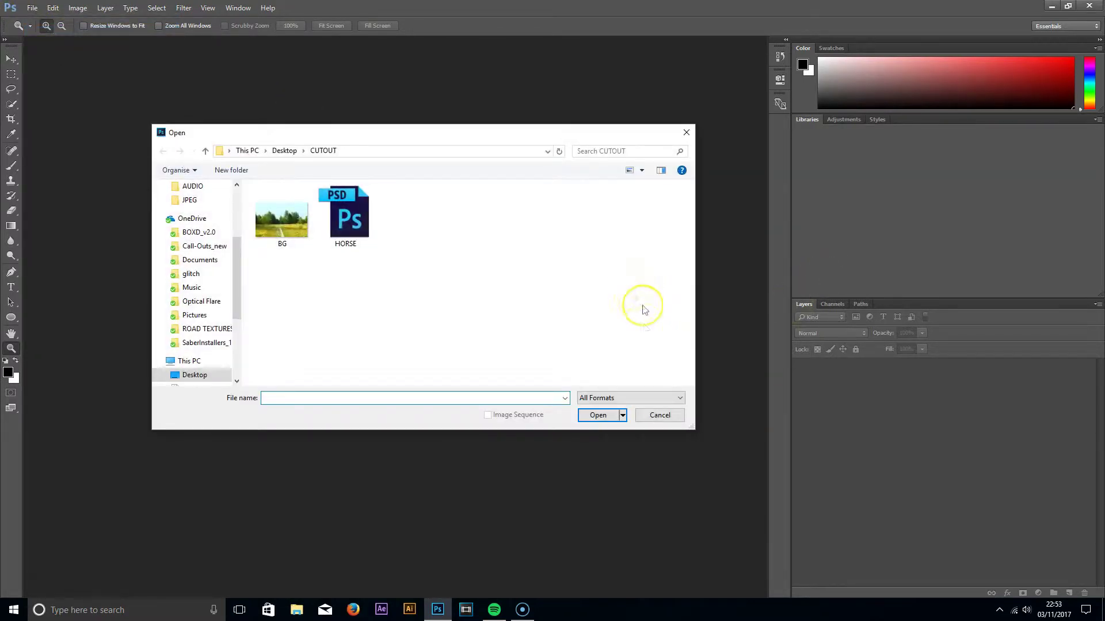
pyautogui.click(355, 227)
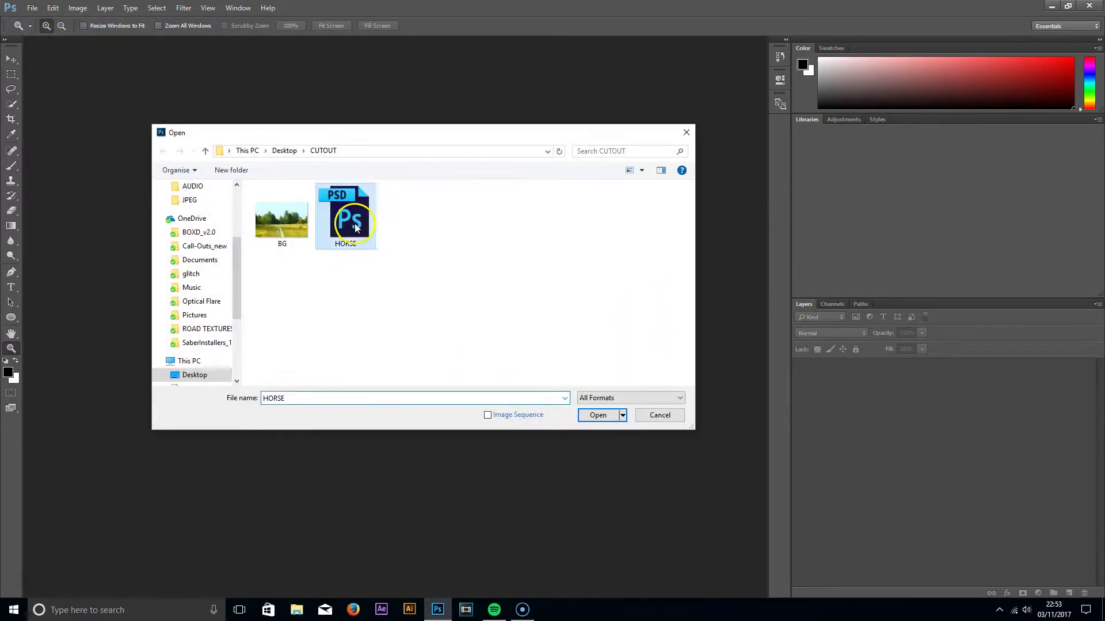
pyautogui.click(609, 416)
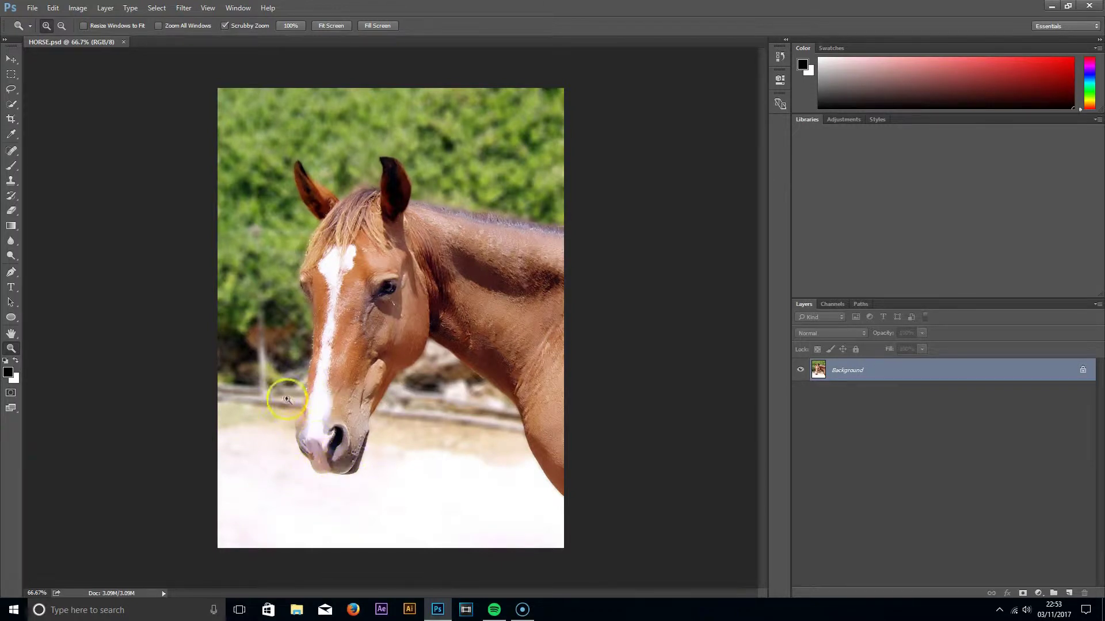
pyautogui.click(12, 106)
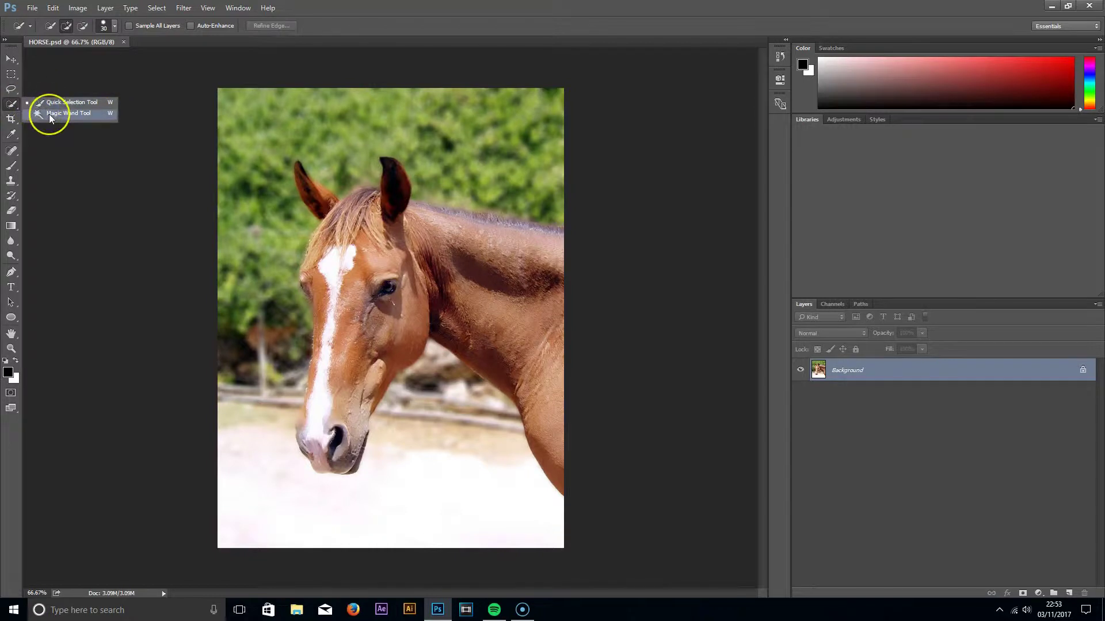
pyautogui.click(68, 114)
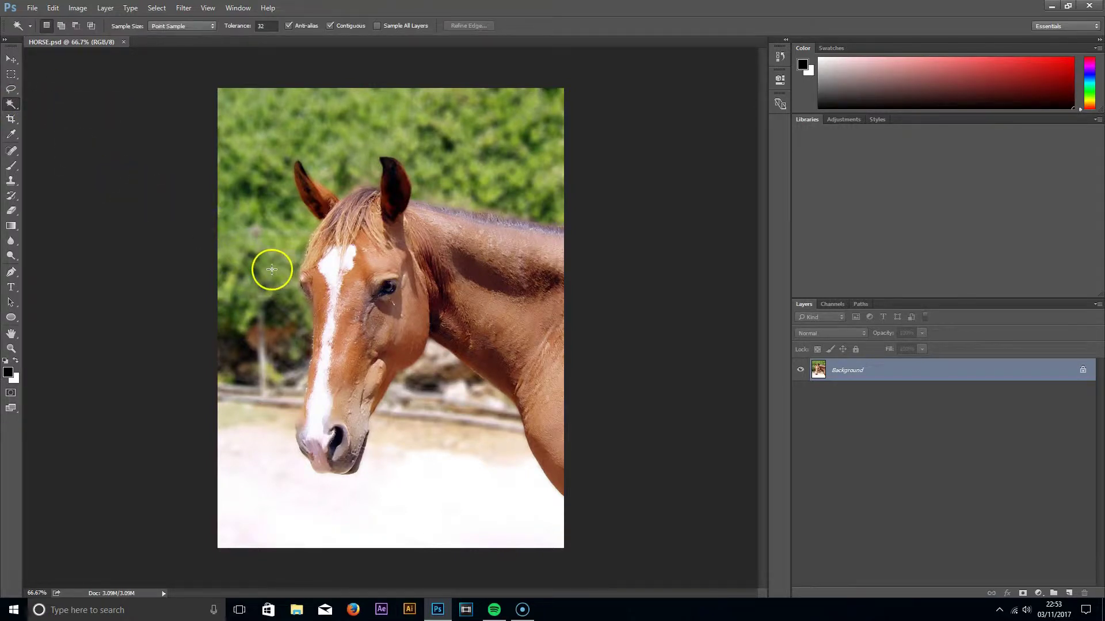
pyautogui.press('p')
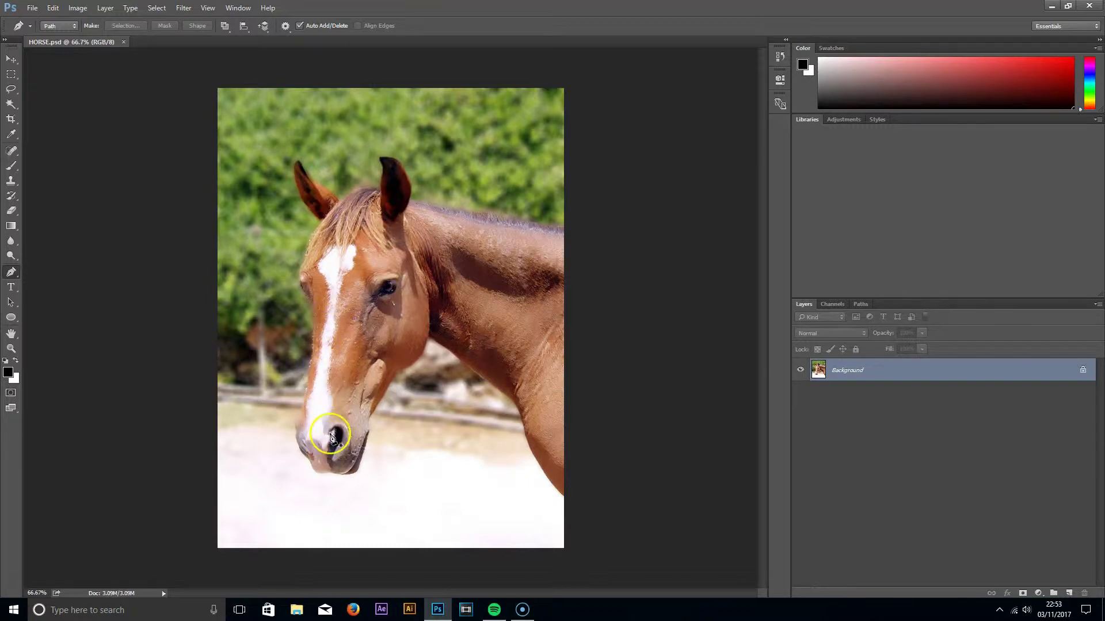
pyautogui.press('x')
# Start a Pen tool path at the horse's chin and trace along the mouth and jaw to where the head meets the neck
pyautogui.press('z')
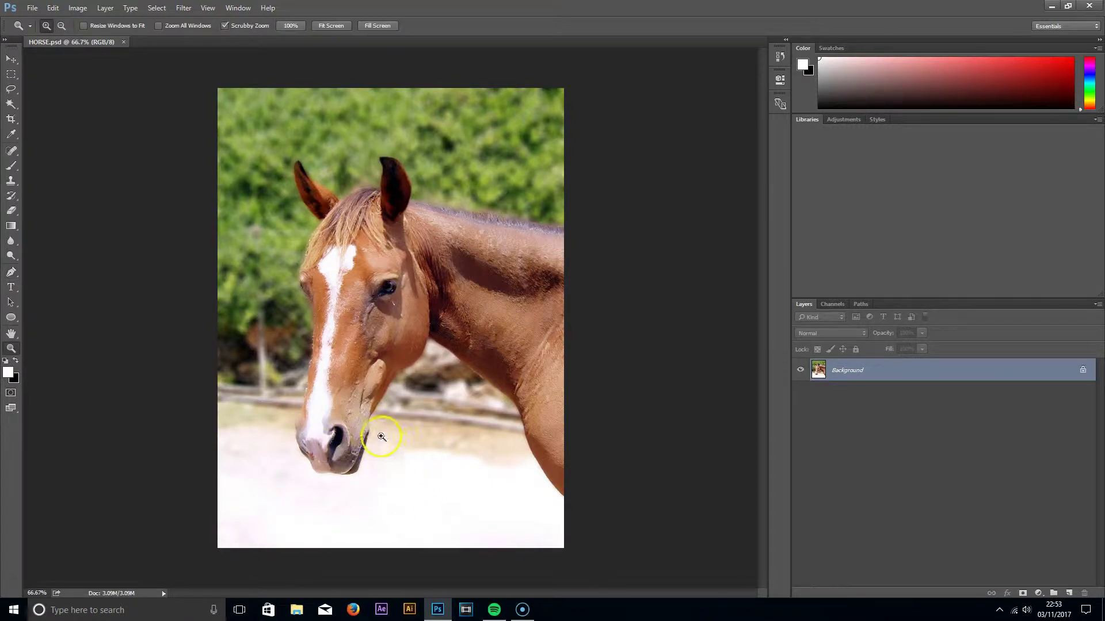
pyautogui.click(383, 437)
pyautogui.moveTo(385, 441); pyautogui.dragTo(381, 452)
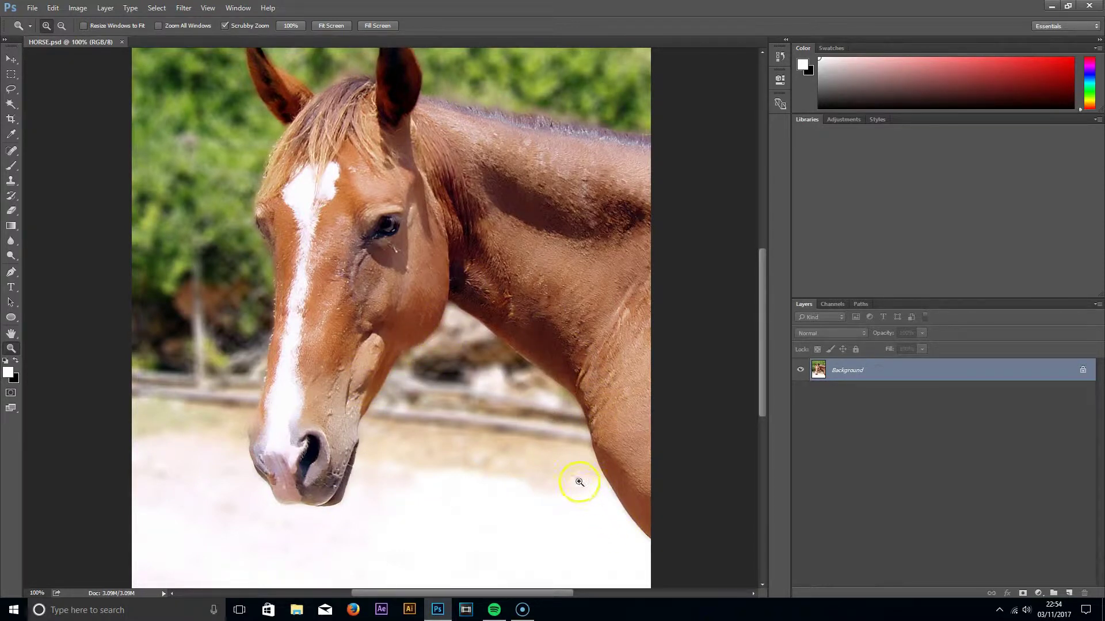
pyautogui.click(536, 439)
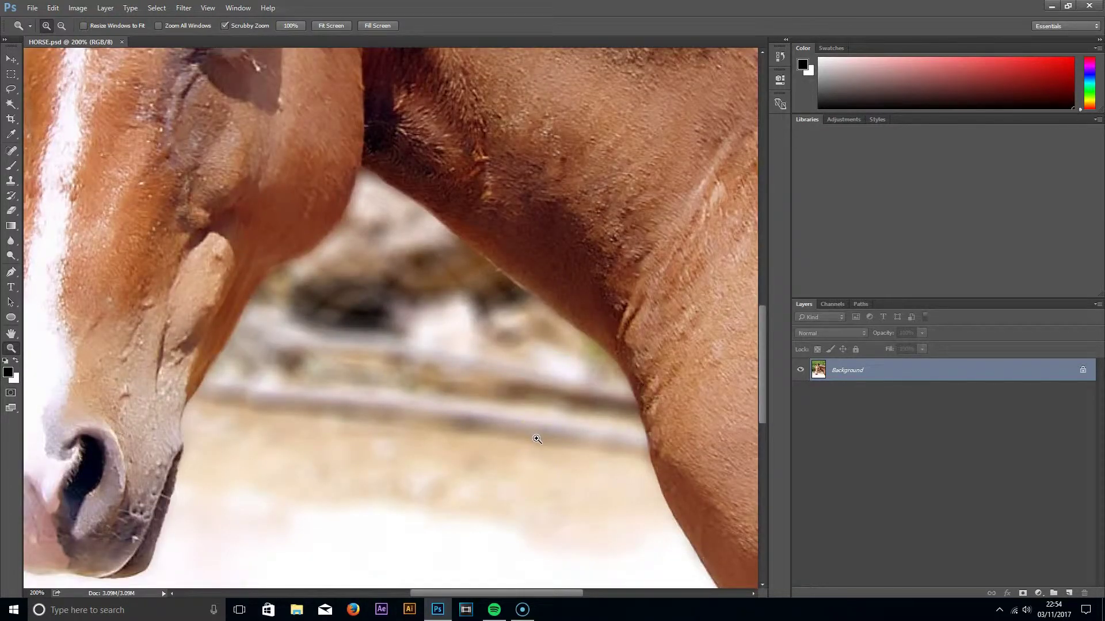
pyautogui.keyDown('alt'); pyautogui.click(530, 426); pyautogui.keyUp('alt')
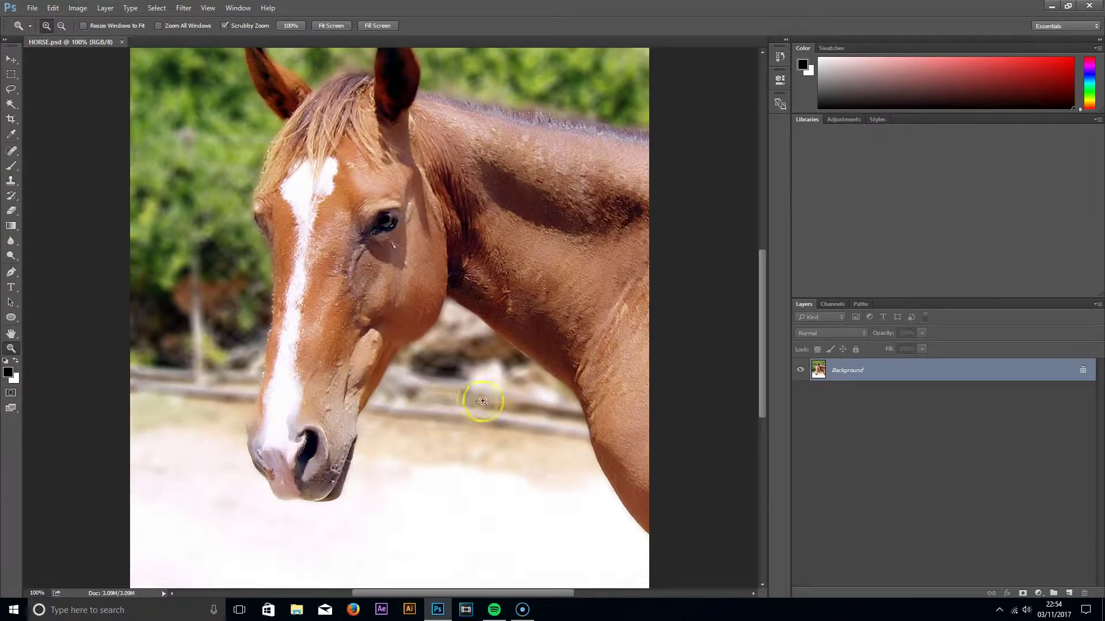
pyautogui.moveTo(451, 347); pyautogui.dragTo(507, 348)
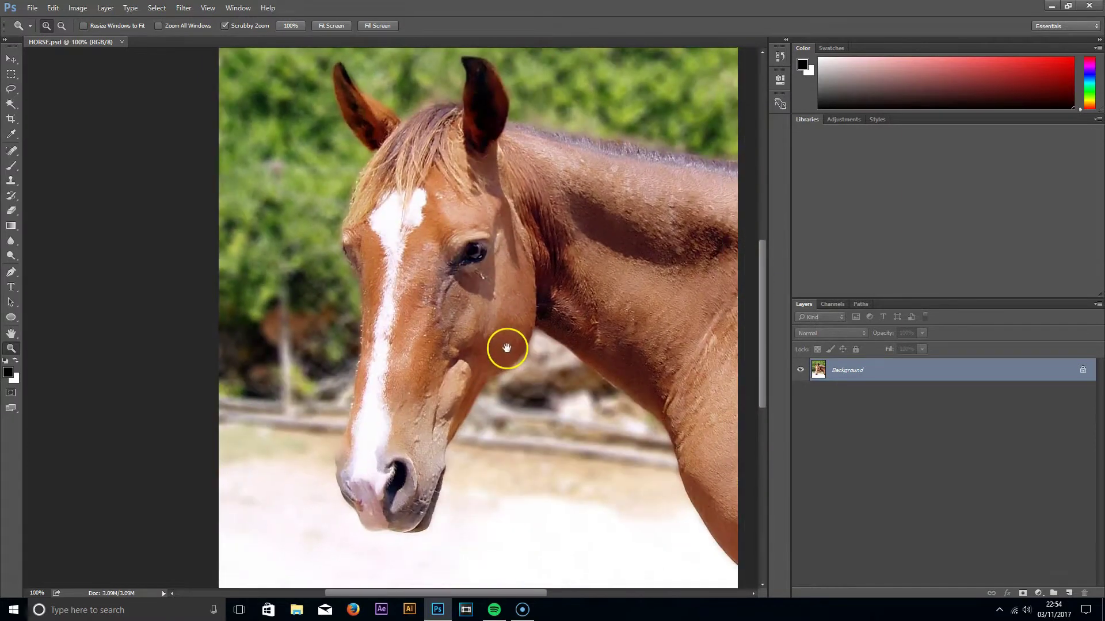
pyautogui.press('p')
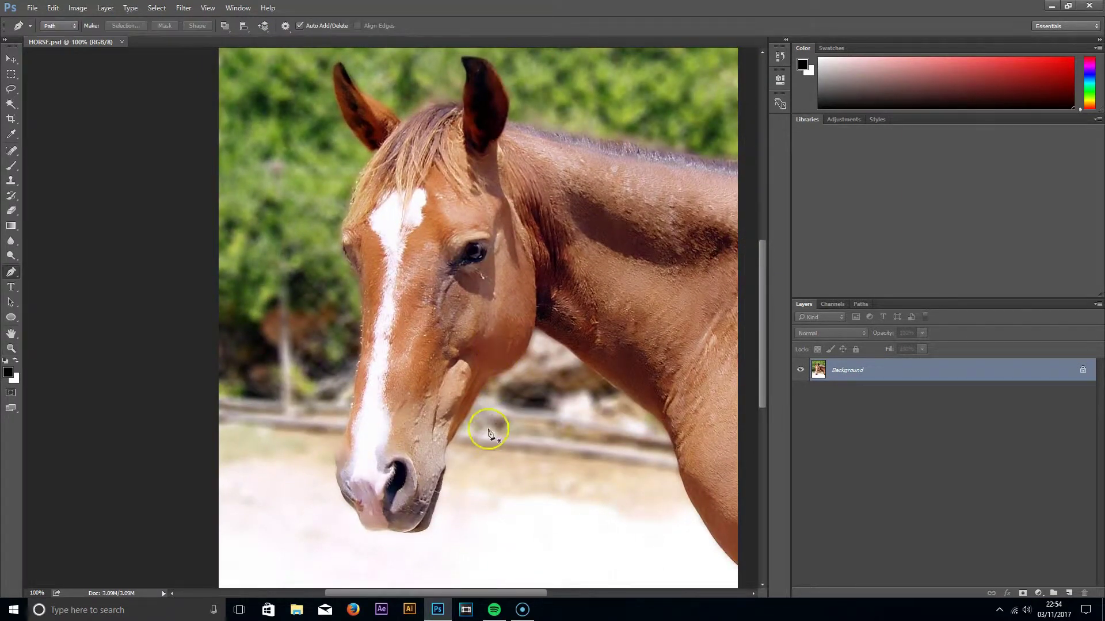
pyautogui.click(402, 533)
pyautogui.moveTo(429, 526); pyautogui.dragTo(438, 510)
pyautogui.click(487, 380)
pyautogui.moveTo(534, 324); pyautogui.dragTo(540, 277)
# Continue the path along the underside of the neck and chest down to the canvas edge
pyautogui.click(556, 340)
pyautogui.click(613, 385)
pyautogui.click(637, 402)
pyautogui.click(660, 419)
pyautogui.moveTo(681, 470); pyautogui.dragTo(686, 509)
pyautogui.moveTo(691, 495); pyautogui.dragTo(525, 442)
pyautogui.click(572, 513)
# Extend the path up the canvas edge and along the top of the neck to the base of the nearer ear
pyautogui.moveTo(569, 287); pyautogui.dragTo(578, 469)
pyautogui.click(580, 289)
pyautogui.moveTo(395, 260); pyautogui.dragTo(418, 318)
pyautogui.click(349, 246)
# Trace the path around the outline of the ear closest to the neck
pyautogui.moveTo(413, 282); pyautogui.dragTo(374, 263)
pyautogui.keyDown('alt'); pyautogui.click(389, 261); pyautogui.keyUp('alt')
pyautogui.click(376, 259)
pyautogui.click(379, 269)
pyautogui.click(379, 287)
pyautogui.click(378, 309)
# Carry the path across the top of the head and around the horse's far ear
pyautogui.moveTo(322, 318); pyautogui.dragTo(311, 325)
pyautogui.moveTo(309, 314); pyautogui.dragTo(332, 344)
pyautogui.click(296, 325)
pyautogui.click(277, 295)
pyautogui.moveTo(270, 317); pyautogui.dragTo(272, 323)
pyautogui.click(311, 384)
# Trace the path from the base of the far ear down the forelock to the brow
pyautogui.moveTo(316, 394); pyautogui.dragTo(351, 300)
pyautogui.moveTo(322, 343); pyautogui.dragTo(321, 351)
pyautogui.click(314, 360)
pyautogui.click(314, 371)
# Trace the path down the face and around the muzzle, closing it at the starting point on the chin
pyautogui.moveTo(321, 396); pyautogui.dragTo(333, 349)
pyautogui.moveTo(342, 384); pyautogui.dragTo(340, 407)
pyautogui.moveTo(330, 467); pyautogui.dragTo(346, 363)
pyautogui.moveTo(351, 369); pyautogui.dragTo(346, 382)
pyautogui.click(352, 493)
pyautogui.moveTo(397, 513); pyautogui.dragTo(402, 512)
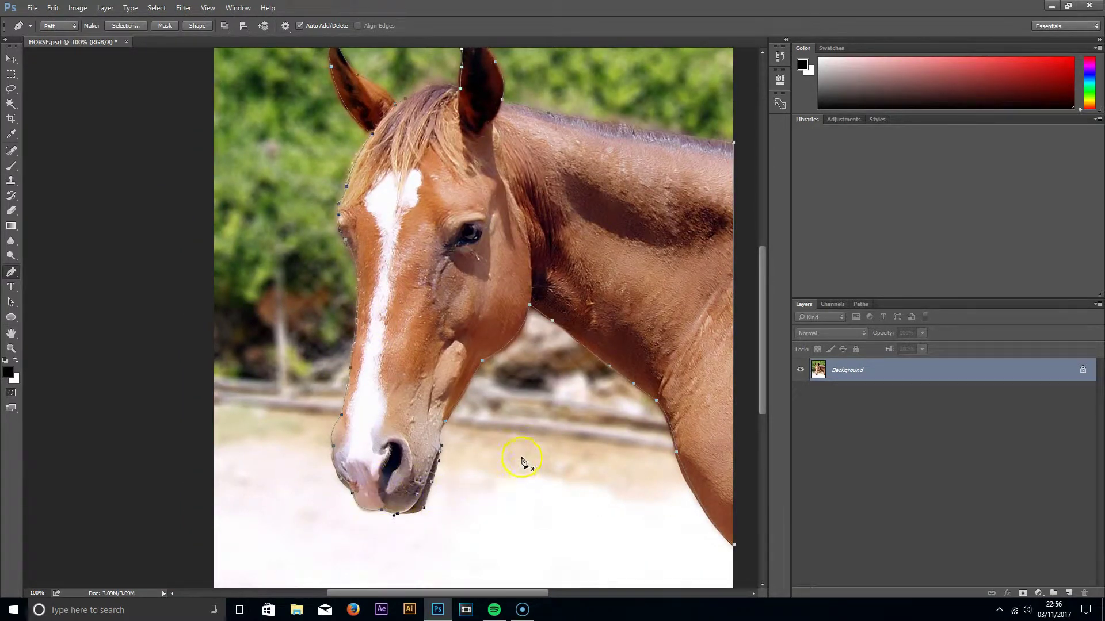
# Convert the horse path into a new anti-aliased selection with a feather radius of 0 pixels
pyautogui.moveTo(512, 382); pyautogui.dragTo(441, 394)
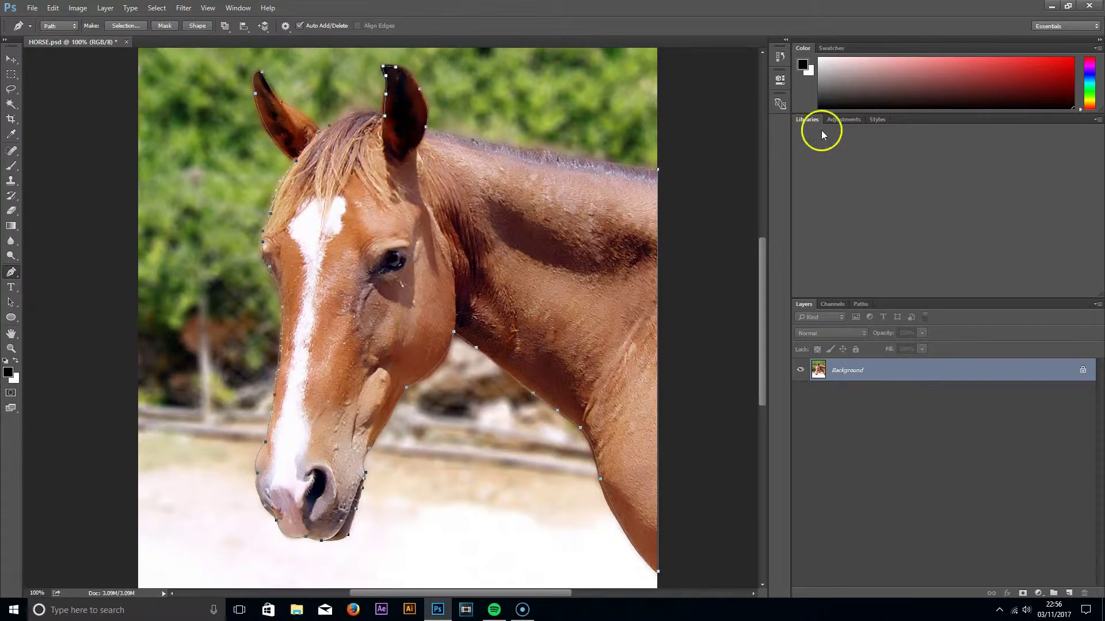
pyautogui.click(861, 305)
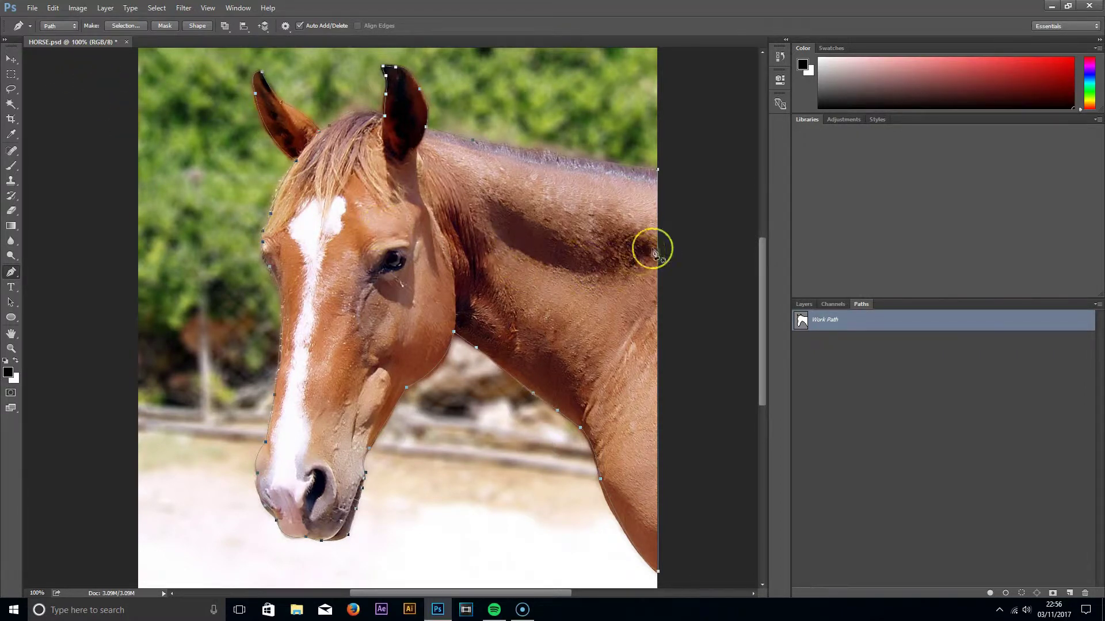
pyautogui.click(384, 67)
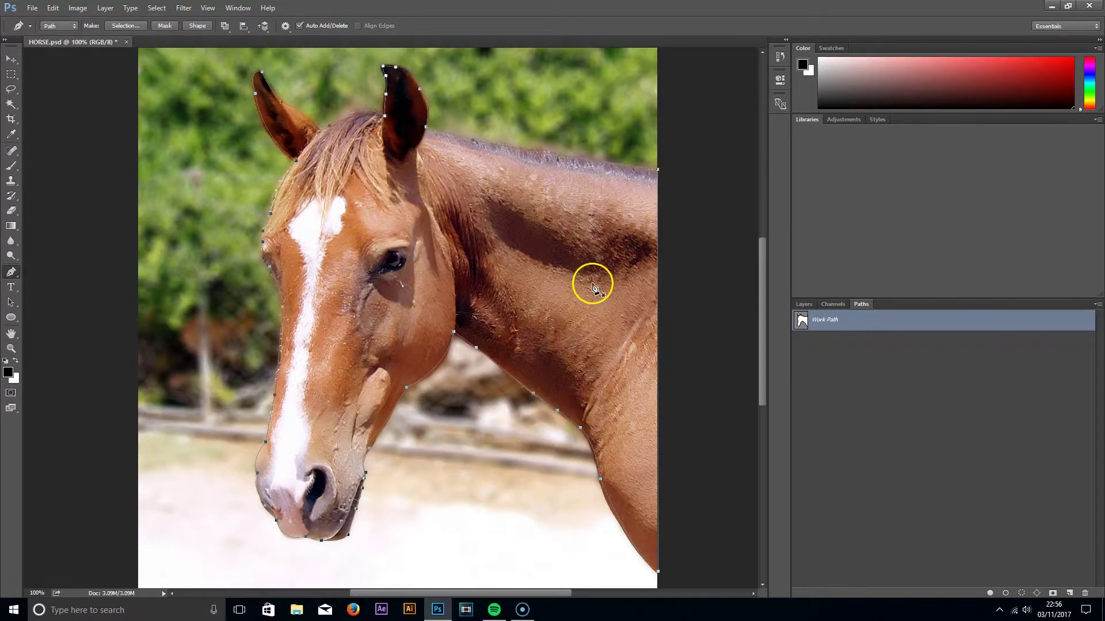
pyautogui.rightClick(487, 208)
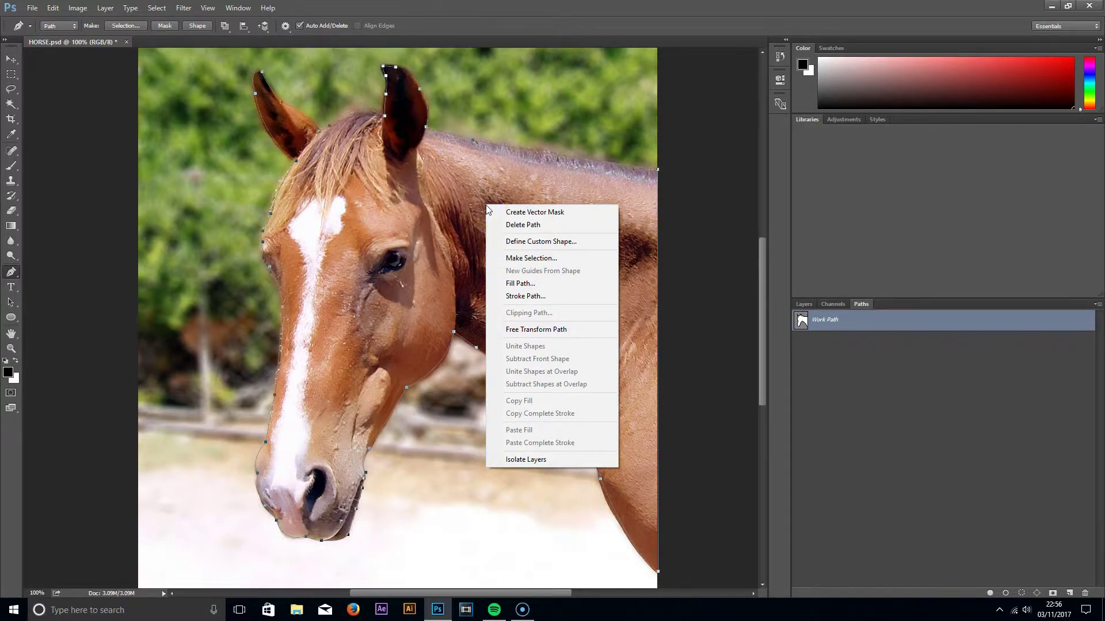
pyautogui.click(545, 260)
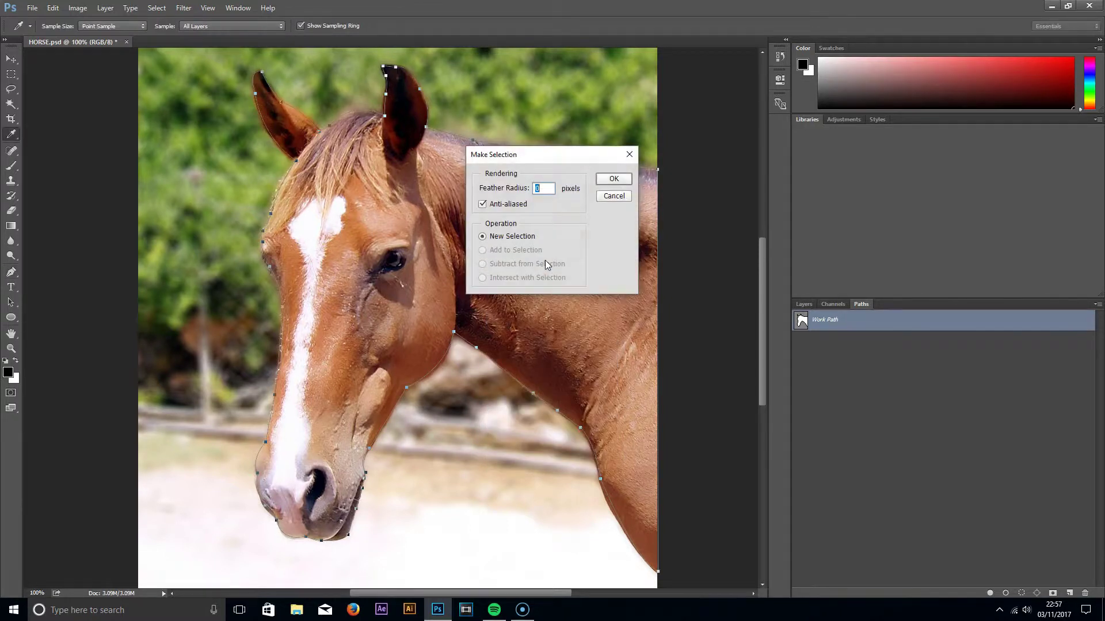
pyautogui.click(613, 179)
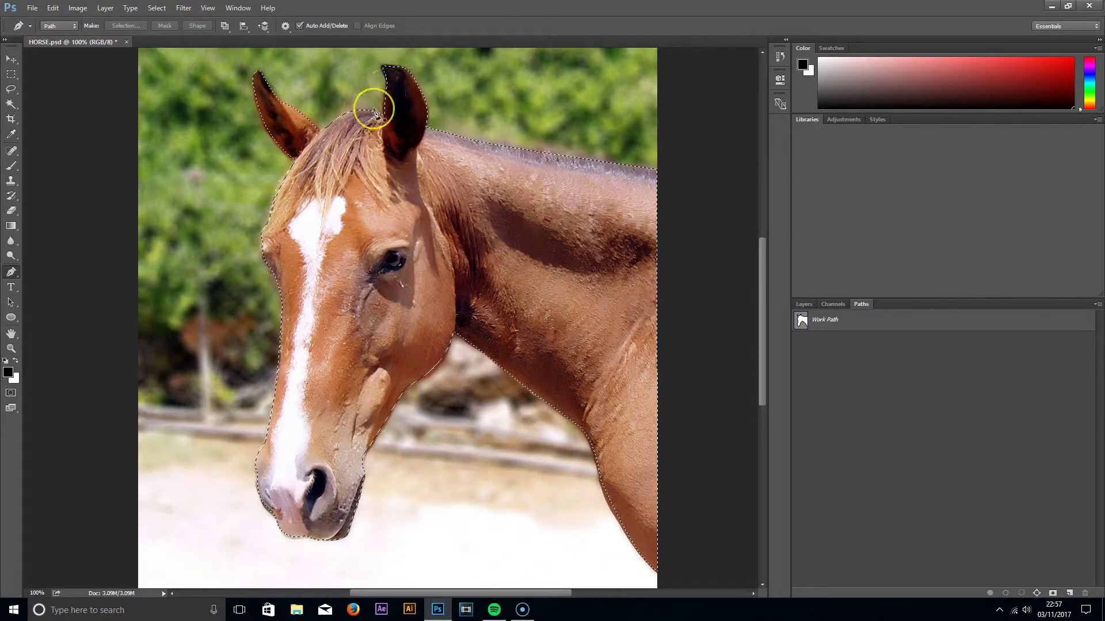
# Add a layer mask from the selection to cut the horse out of its background
pyautogui.click(803, 305)
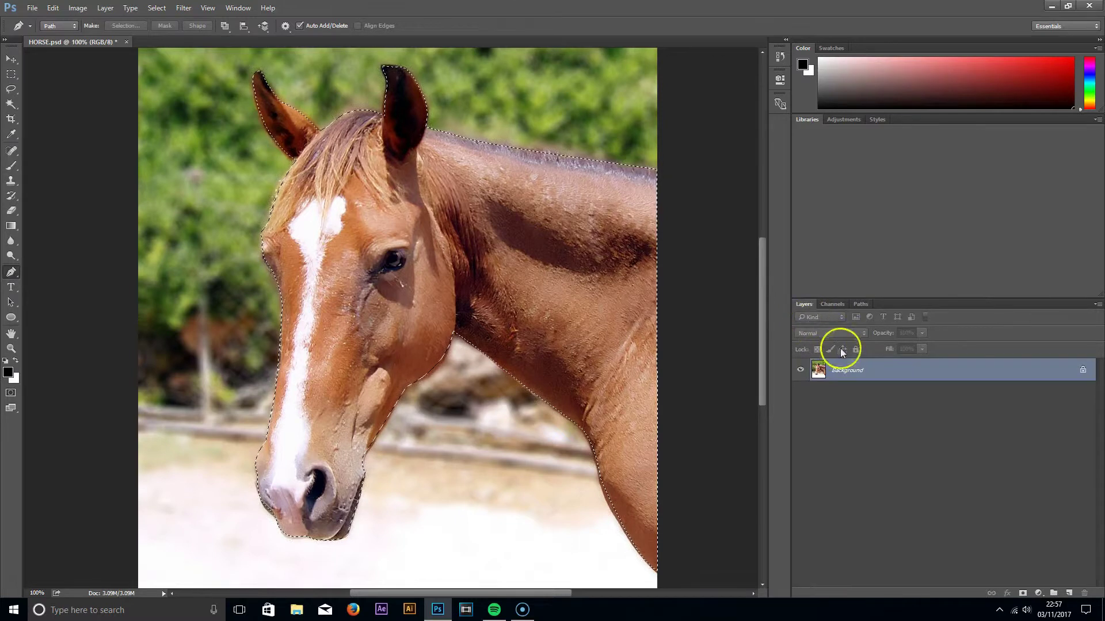
pyautogui.click(1025, 594)
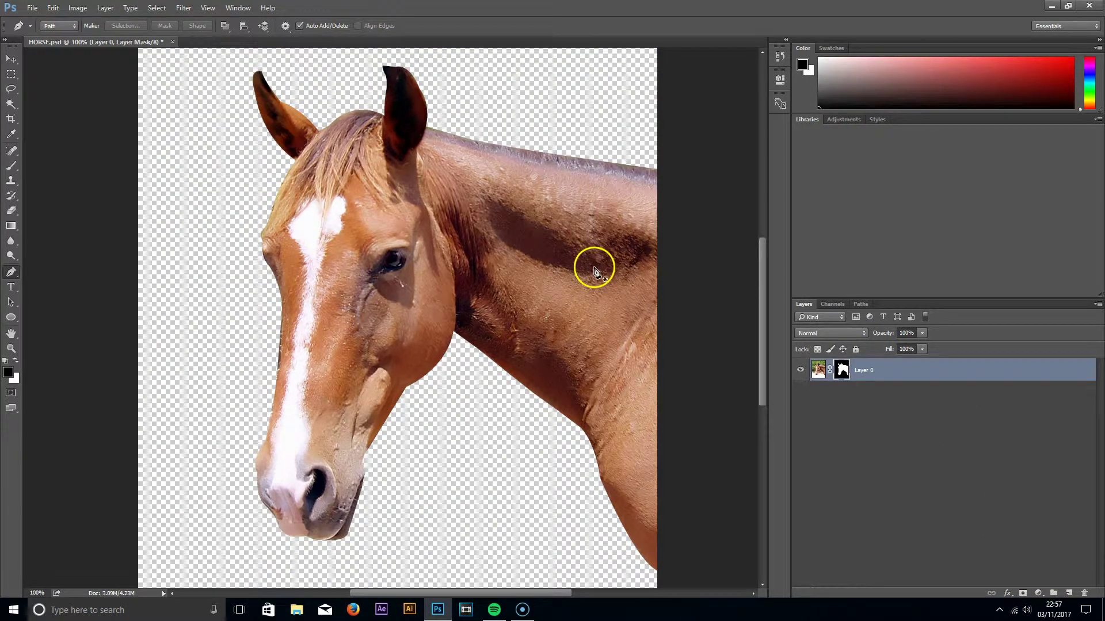
pyautogui.press('x')
pyautogui.press('alt')
pyautogui.press('super')
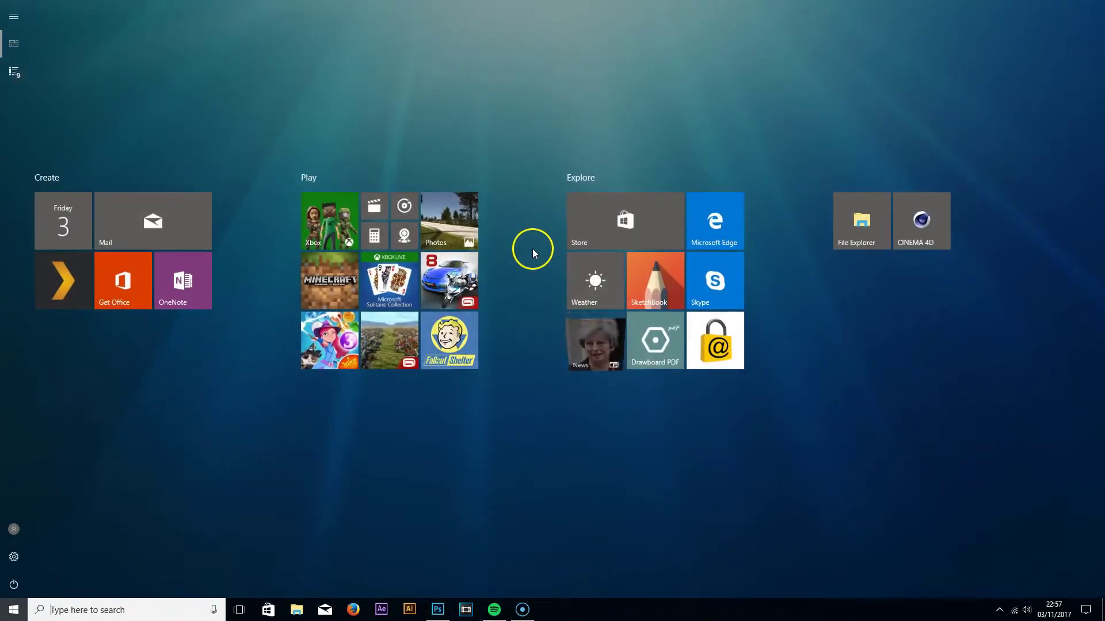
pyautogui.press('super')
pyautogui.press('z')
pyautogui.keyDown('alt'); pyautogui.click(579, 277); pyautogui.keyUp('alt')
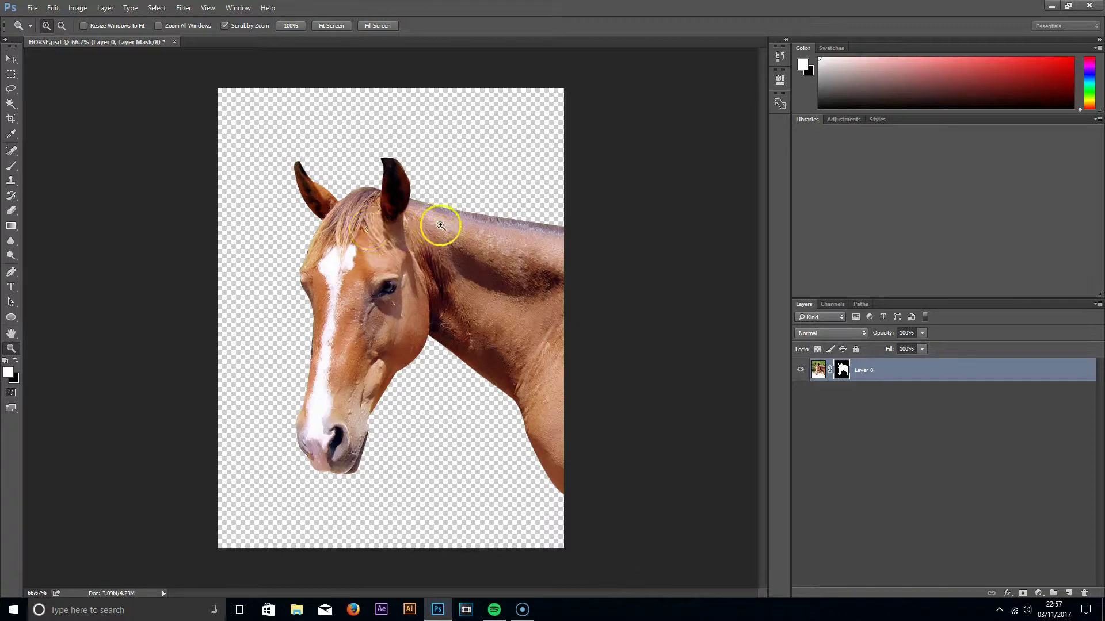
# Open the BG image from the CUTOUT folder
pyautogui.click(33, 8)
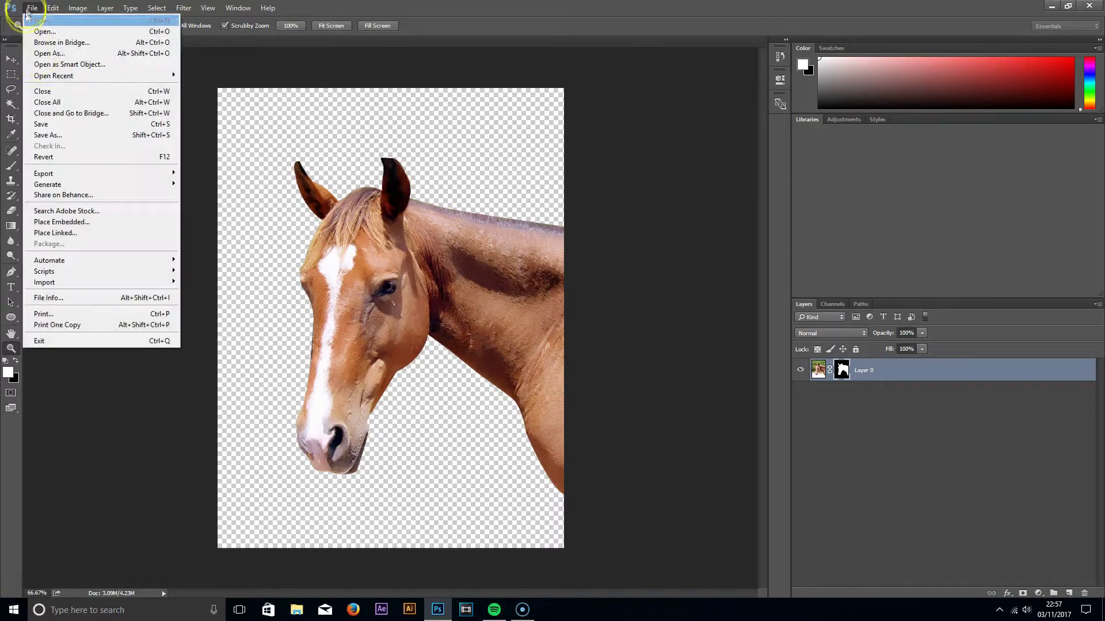
pyautogui.click(57, 32)
pyautogui.click(305, 230)
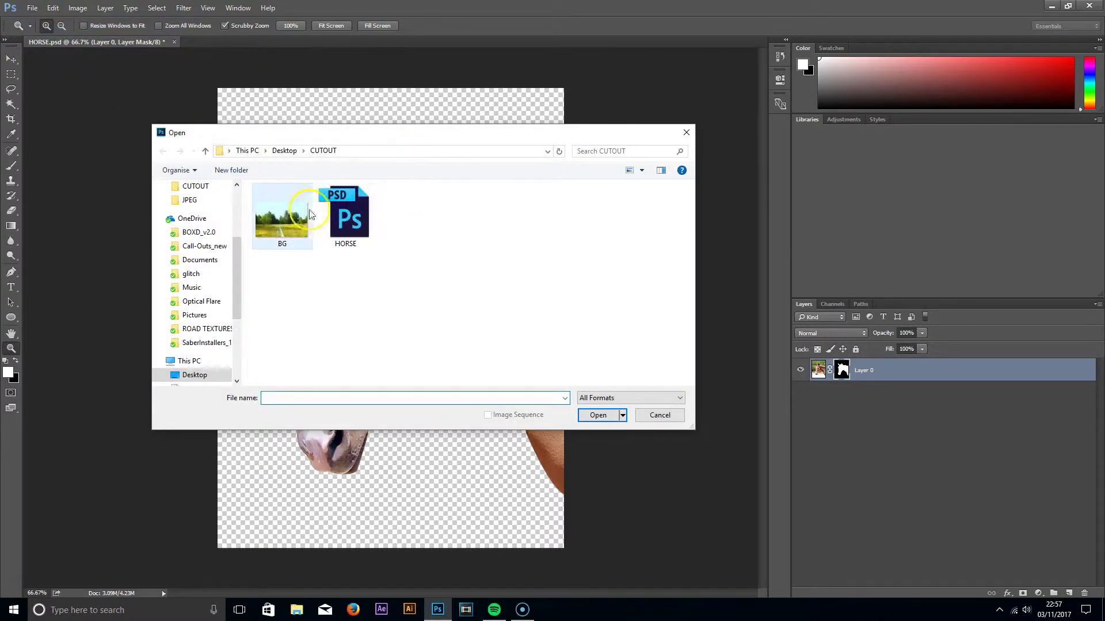
pyautogui.click(598, 416)
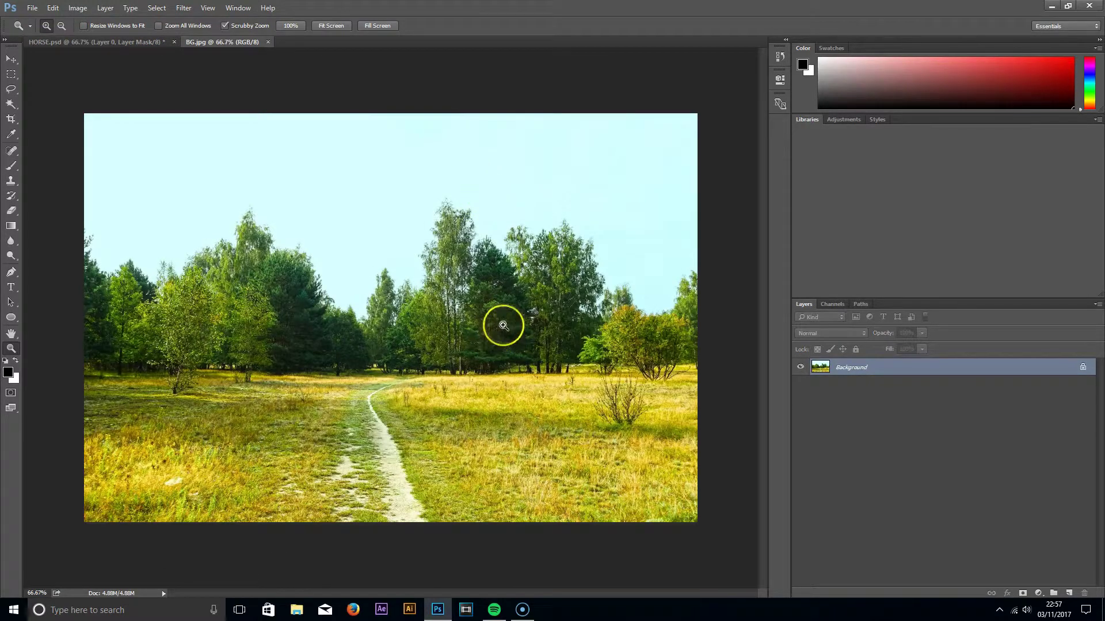
# Copy the BG landscape into the HORSE document with the Move tool and close the BG file
pyautogui.press('v')
pyautogui.moveTo(219, 44); pyautogui.dragTo(294, 96)
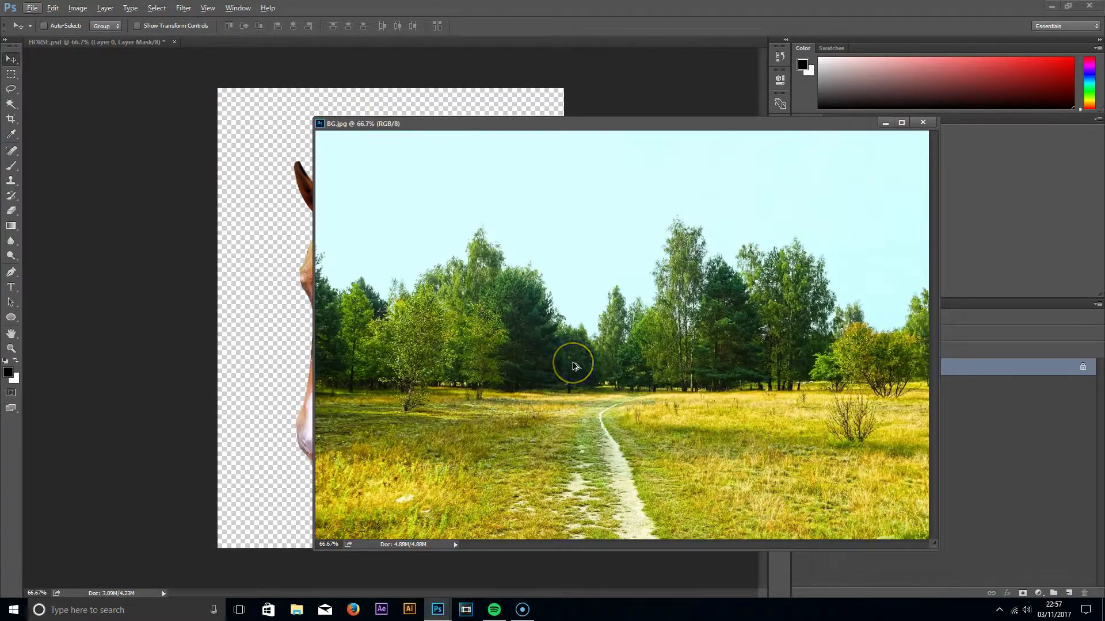
pyautogui.click(578, 332)
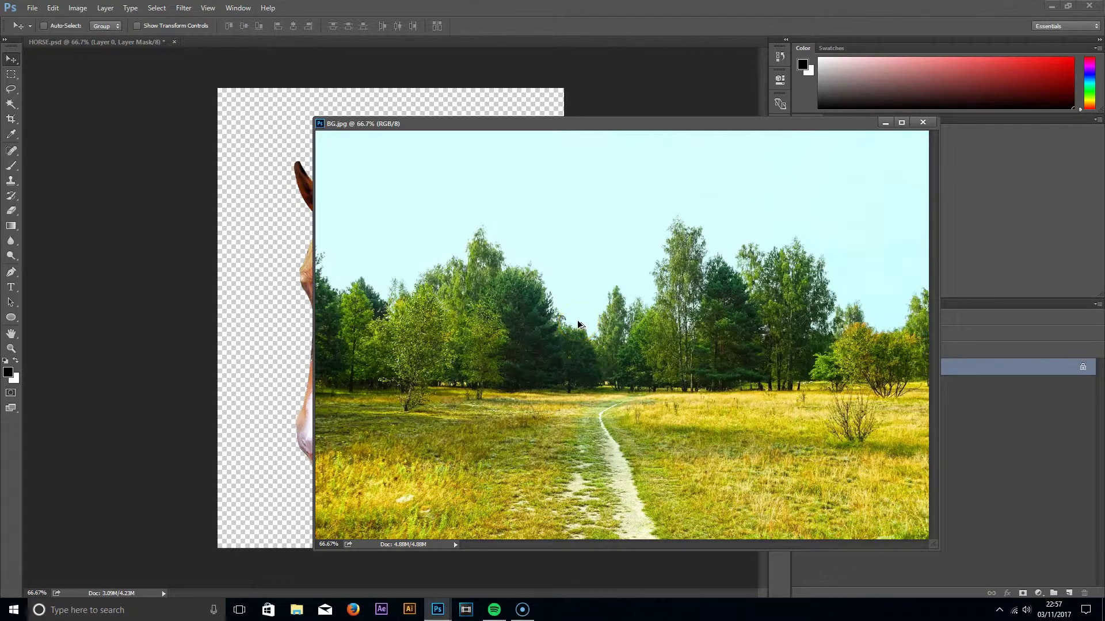
pyautogui.moveTo(594, 361); pyautogui.dragTo(288, 309)
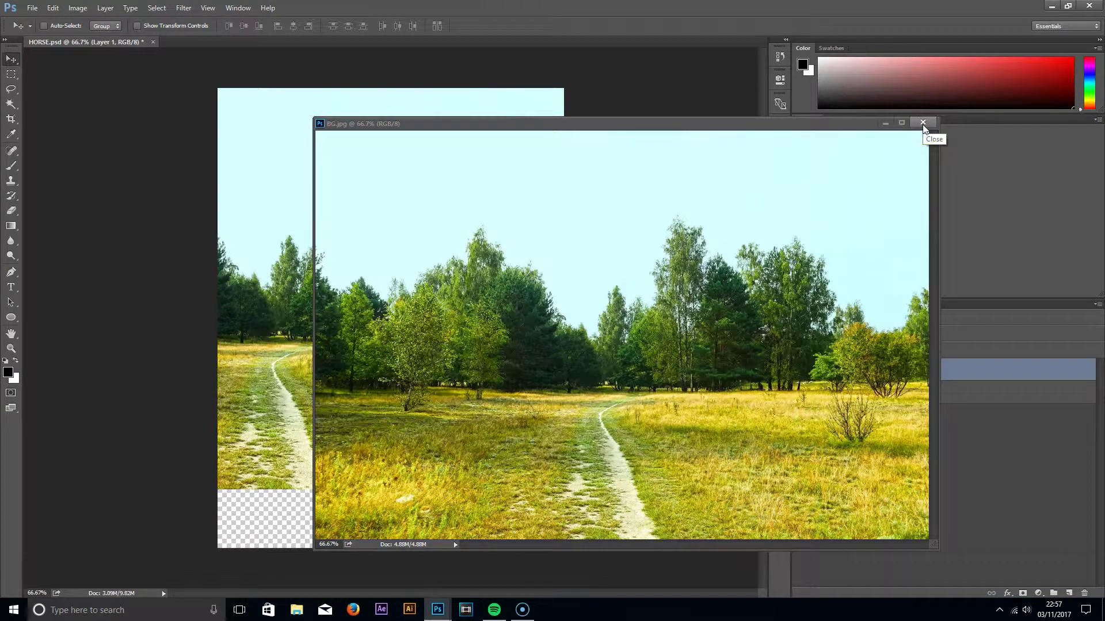
pyautogui.click(923, 124)
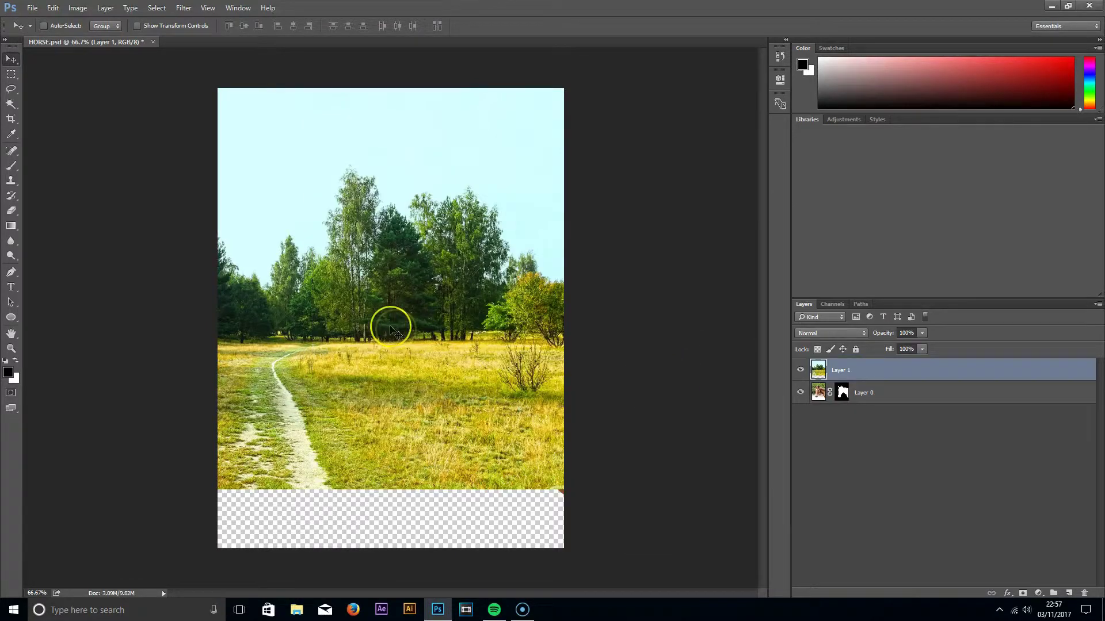
# Reposition the landscape vertically near the middle of the canvas and place its layer below the horse layer
pyautogui.moveTo(406, 344); pyautogui.dragTo(427, 376)
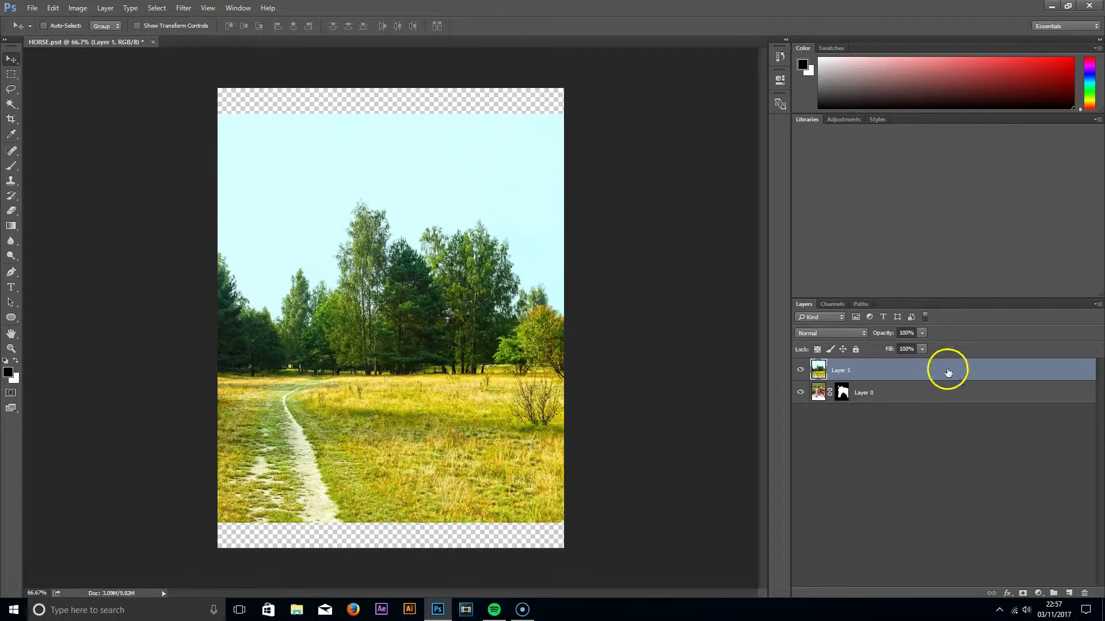
pyautogui.moveTo(948, 373); pyautogui.dragTo(947, 406)
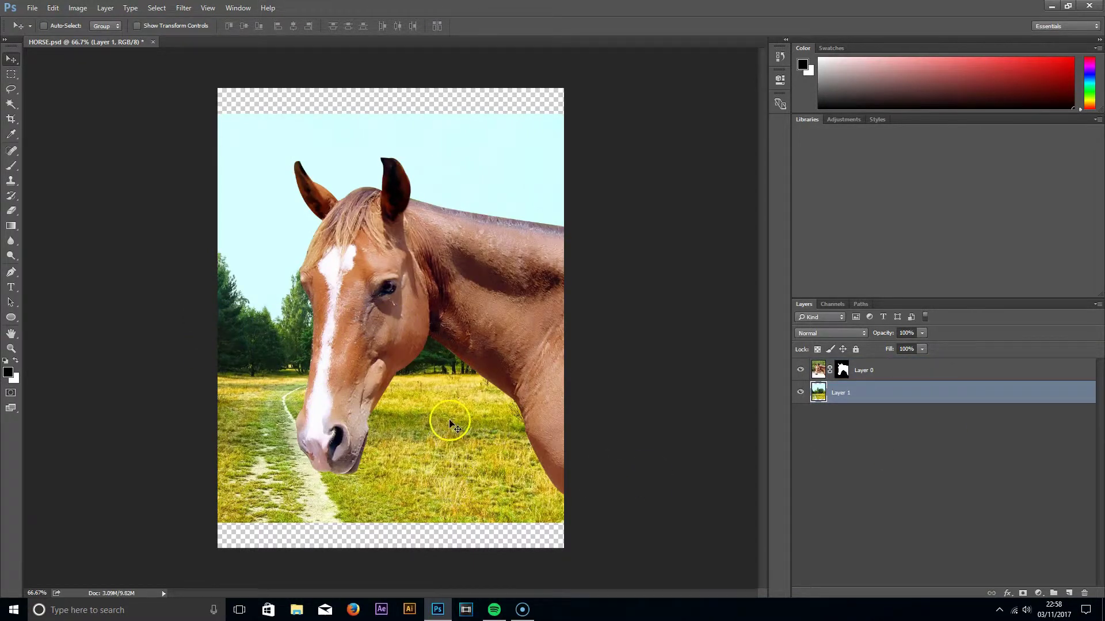
# Enlarge the landscape proportionally to about 125% so it covers the full canvas height, and shift it sideways behind the horse
pyautogui.hotkey('ctrl', 't')
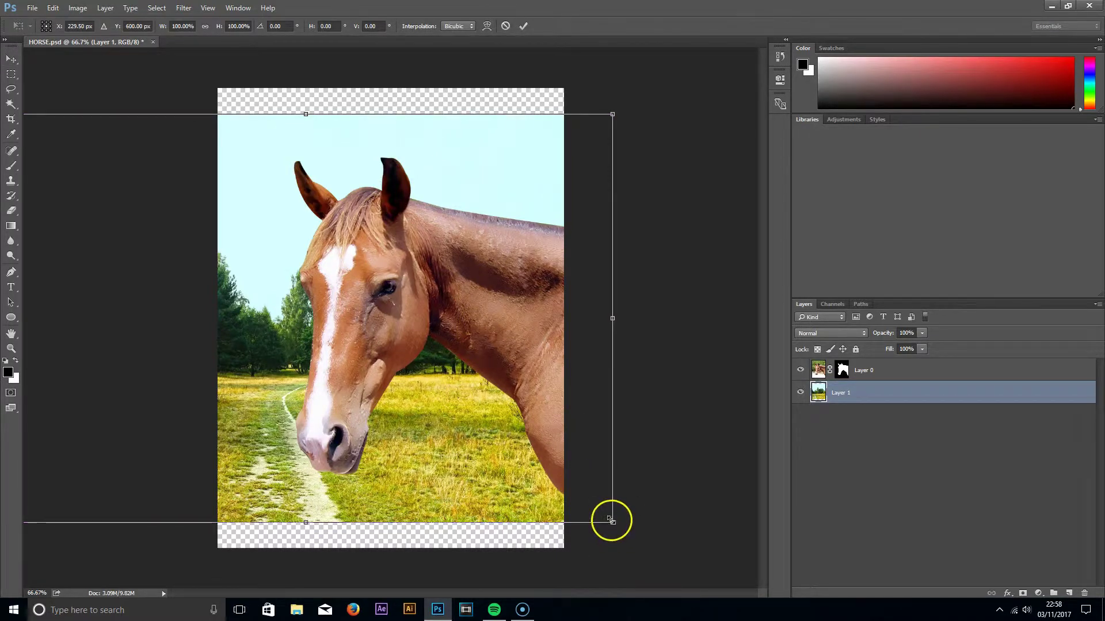
pyautogui.moveTo(611, 520); pyautogui.dragTo(678, 585)
pyautogui.moveTo(368, 480); pyautogui.dragTo(348, 471)
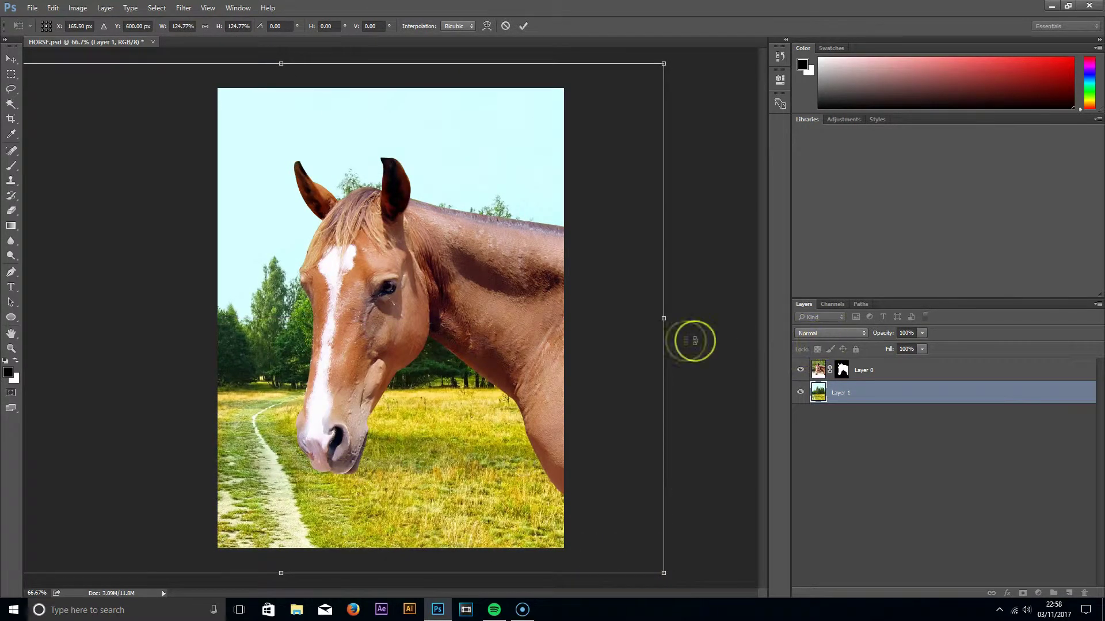
pyautogui.press('Return')
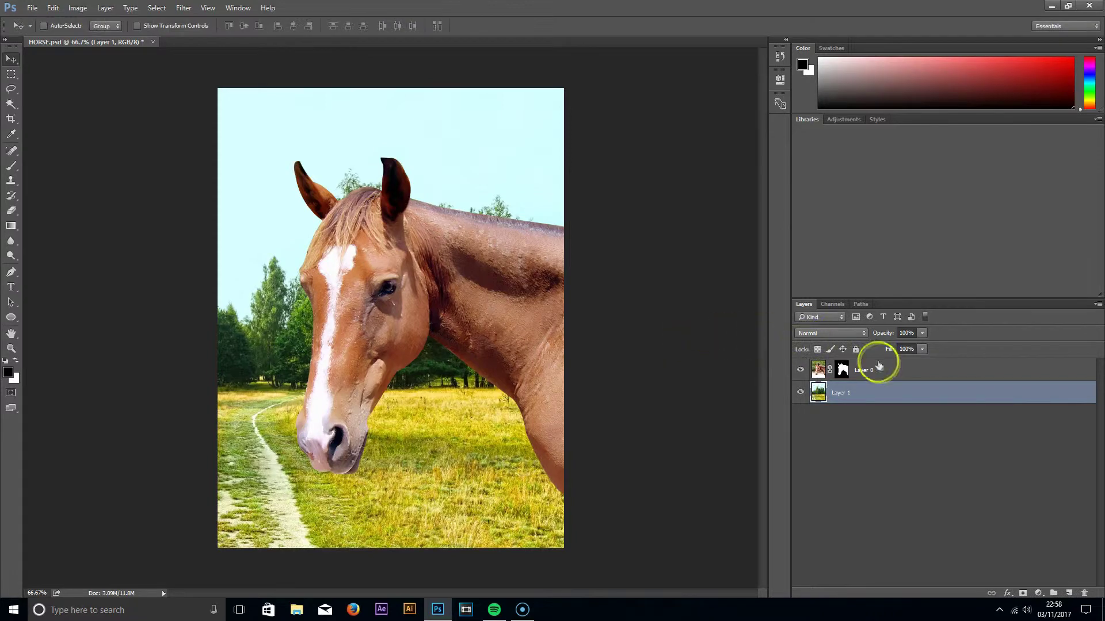
# Move the horse down until its neck reaches the canvas's lower edge, and feather its layer mask by 1.8 px
pyautogui.click(899, 369)
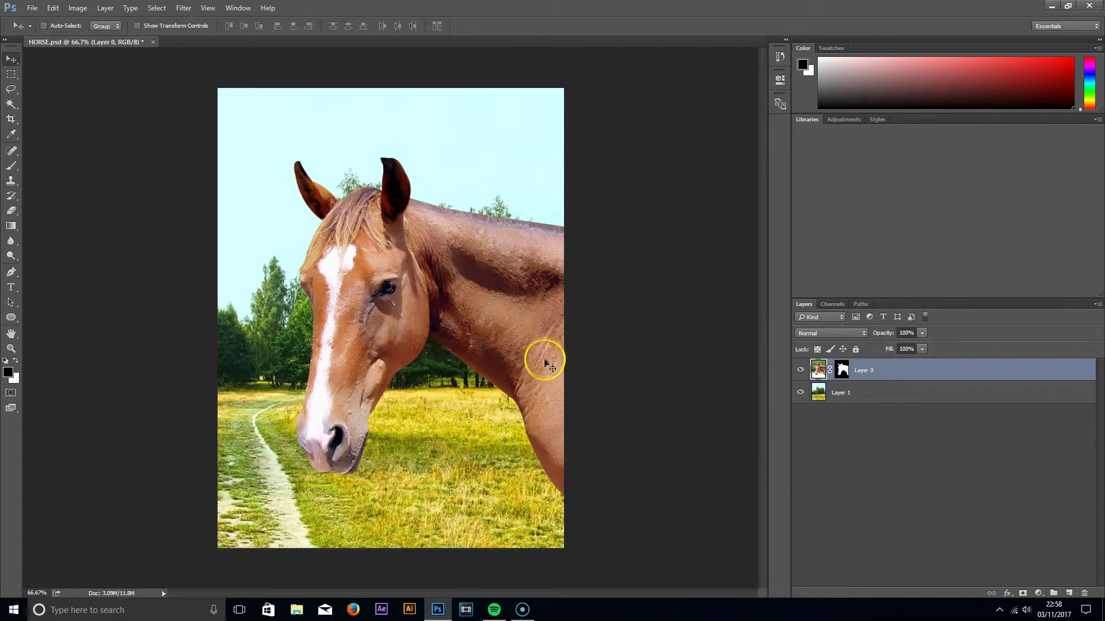
pyautogui.moveTo(496, 264); pyautogui.dragTo(498, 332)
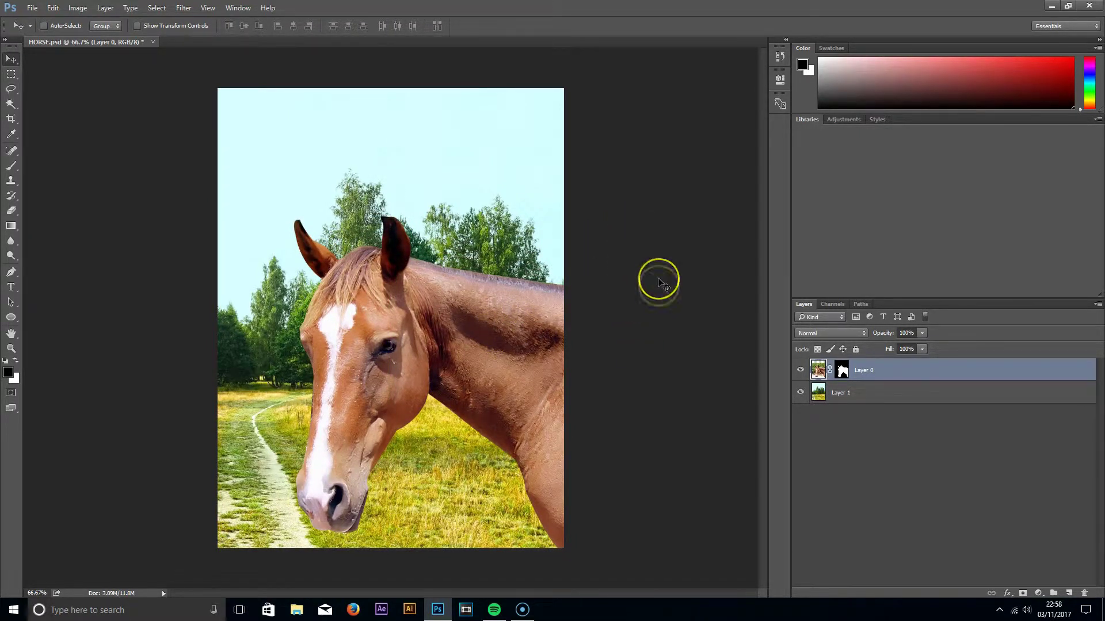
pyautogui.doubleClick(842, 370)
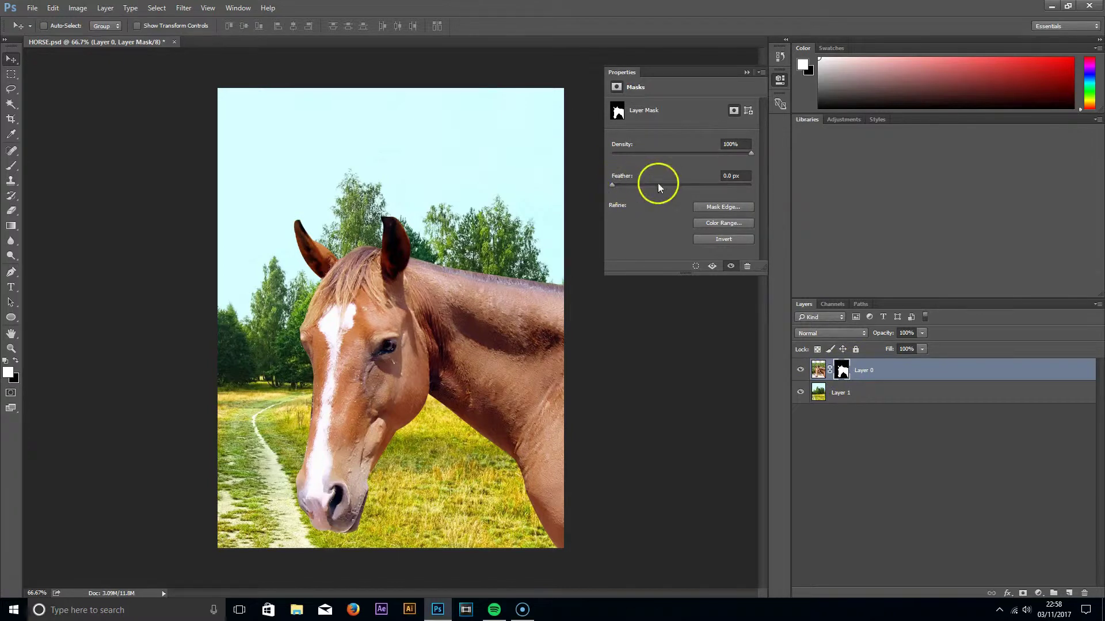
pyautogui.click(736, 175)
pyautogui.press('Up')
pyautogui.press('Up')
pyautogui.press('Up')
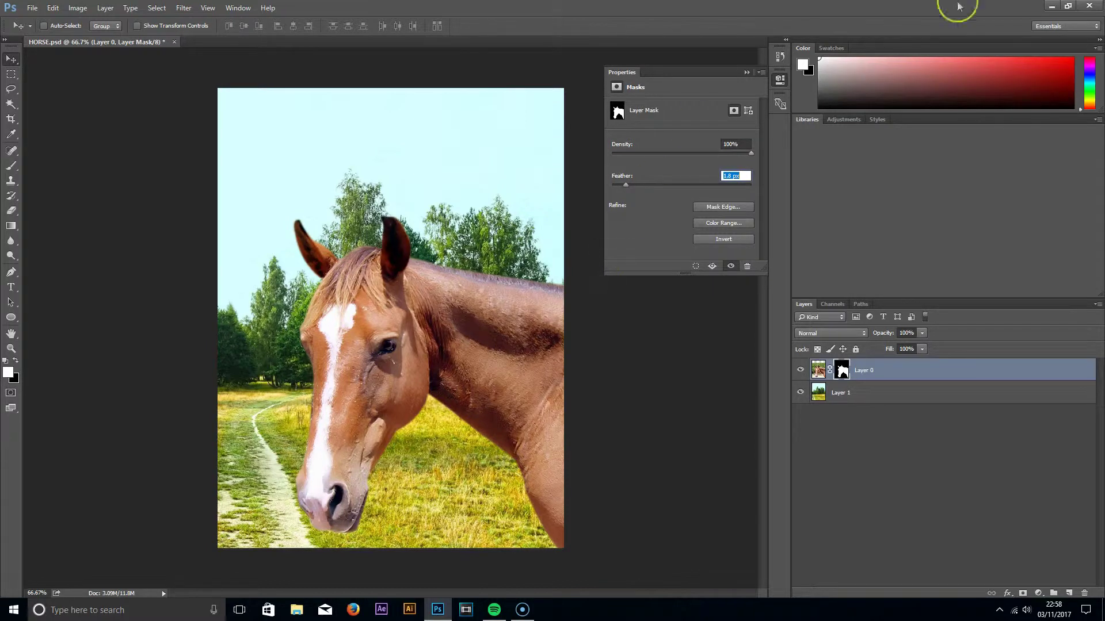
pyautogui.click(851, 222)
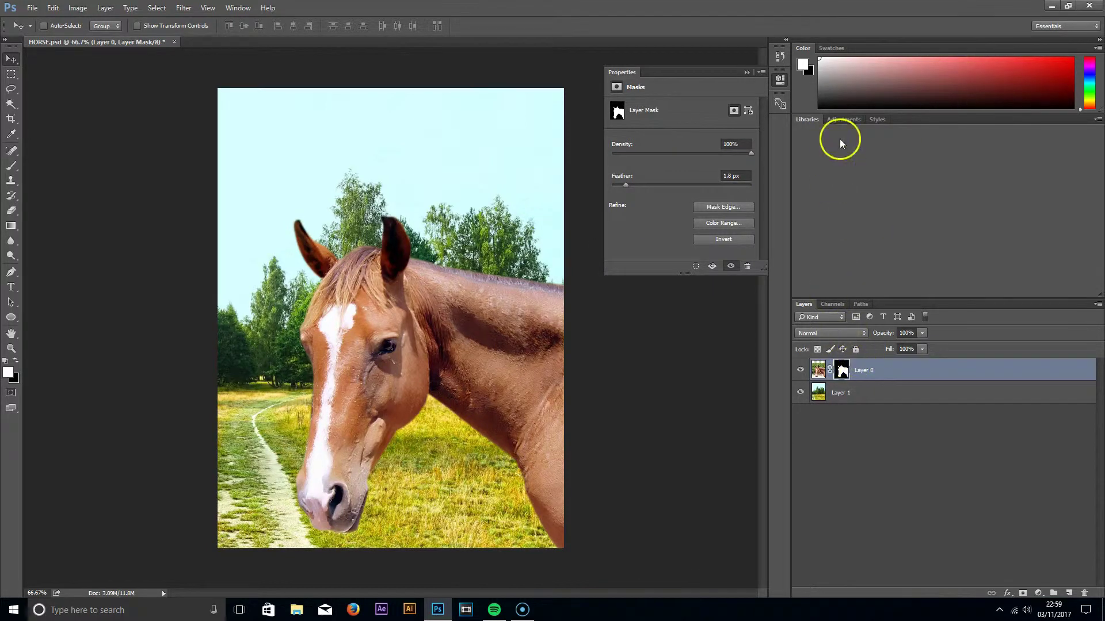
pyautogui.click(885, 419)
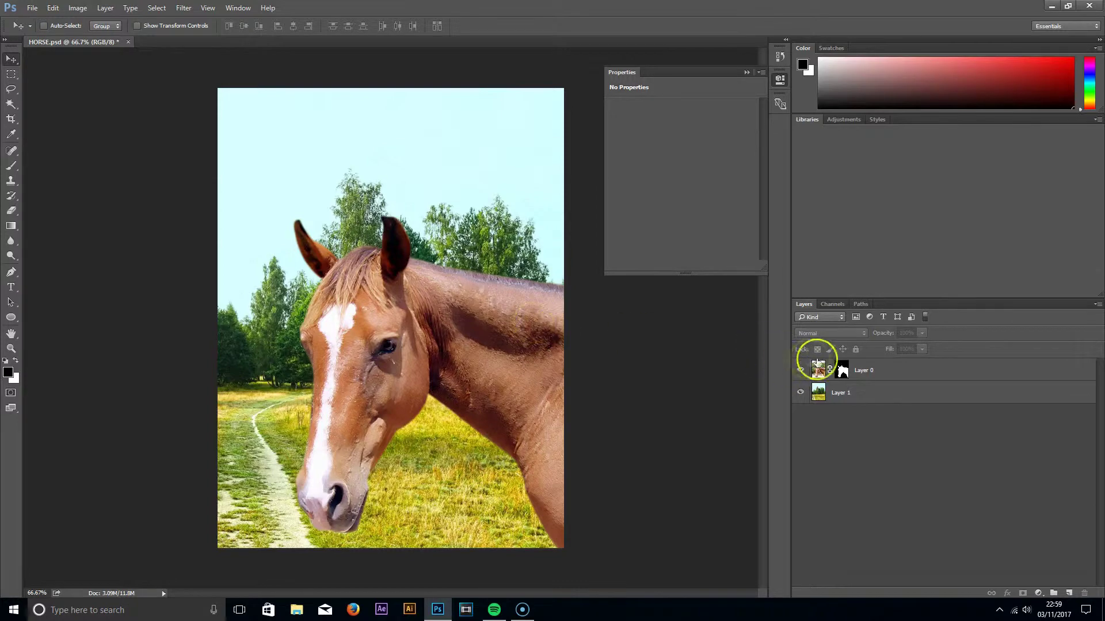
# Add an Inner Shadow to the horse layer with Multiply blending, 35% opacity and 3 px distance, and increase its size
pyautogui.click(919, 374)
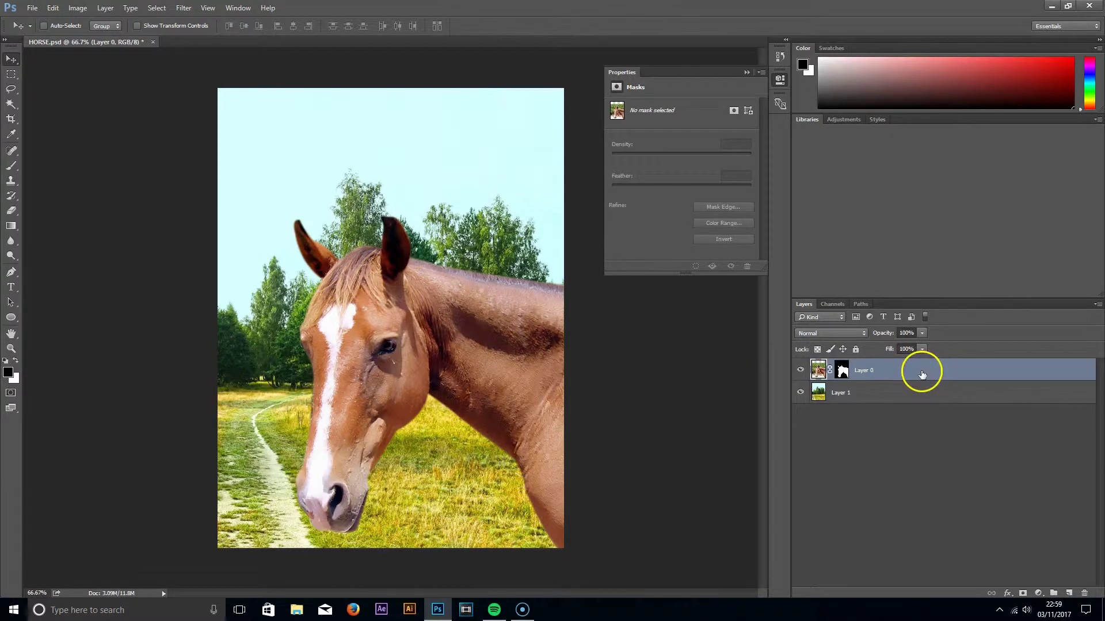
pyautogui.doubleClick(909, 373)
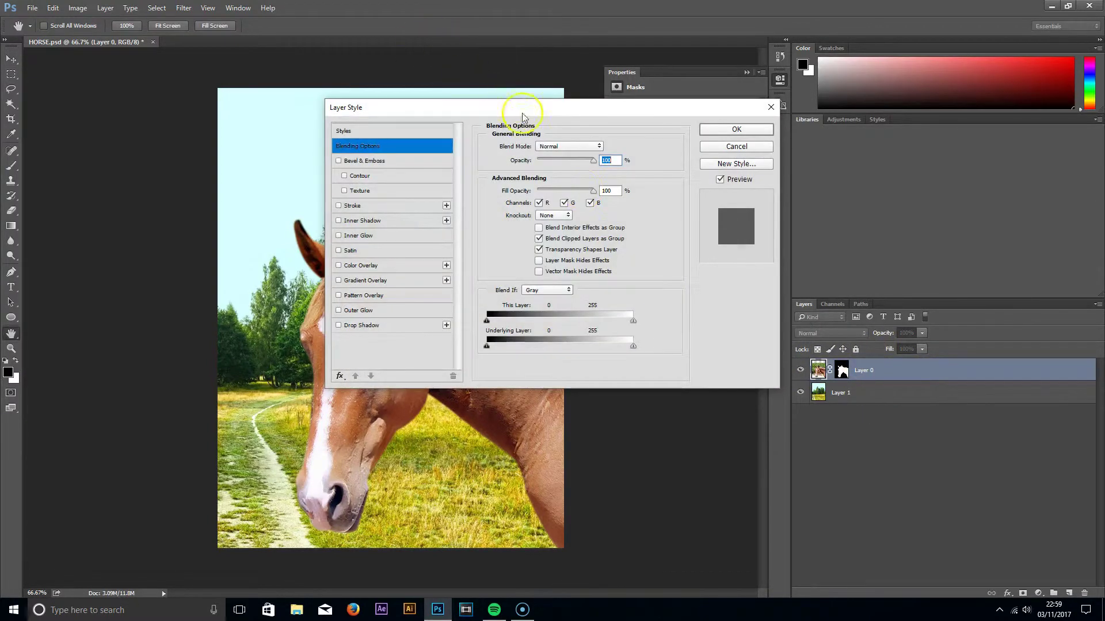
pyautogui.moveTo(524, 115); pyautogui.dragTo(864, 163)
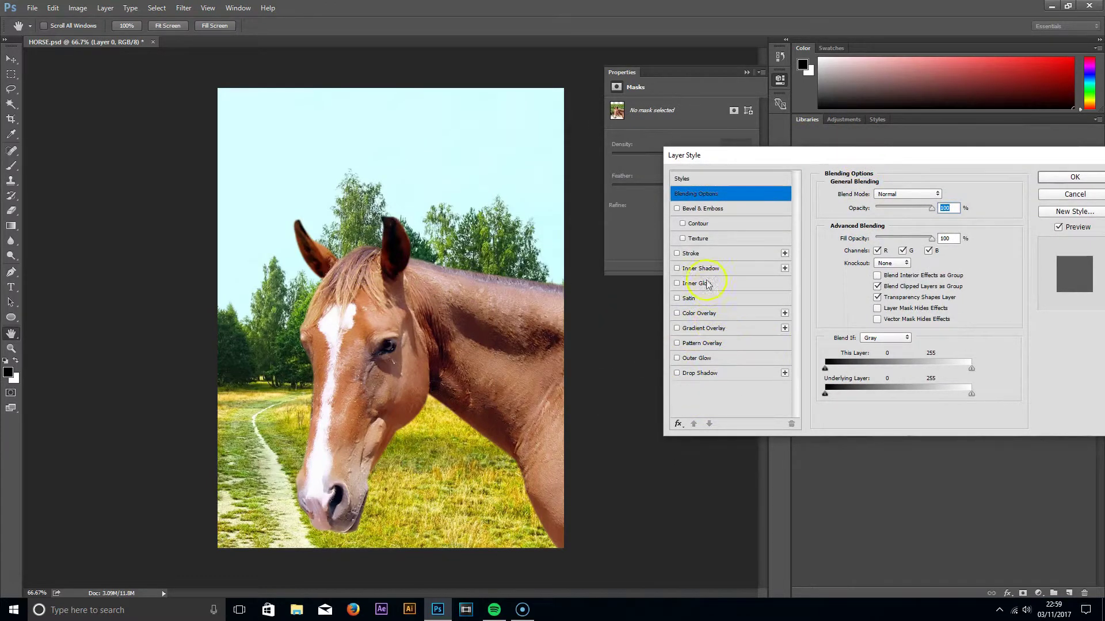
pyautogui.click(677, 269)
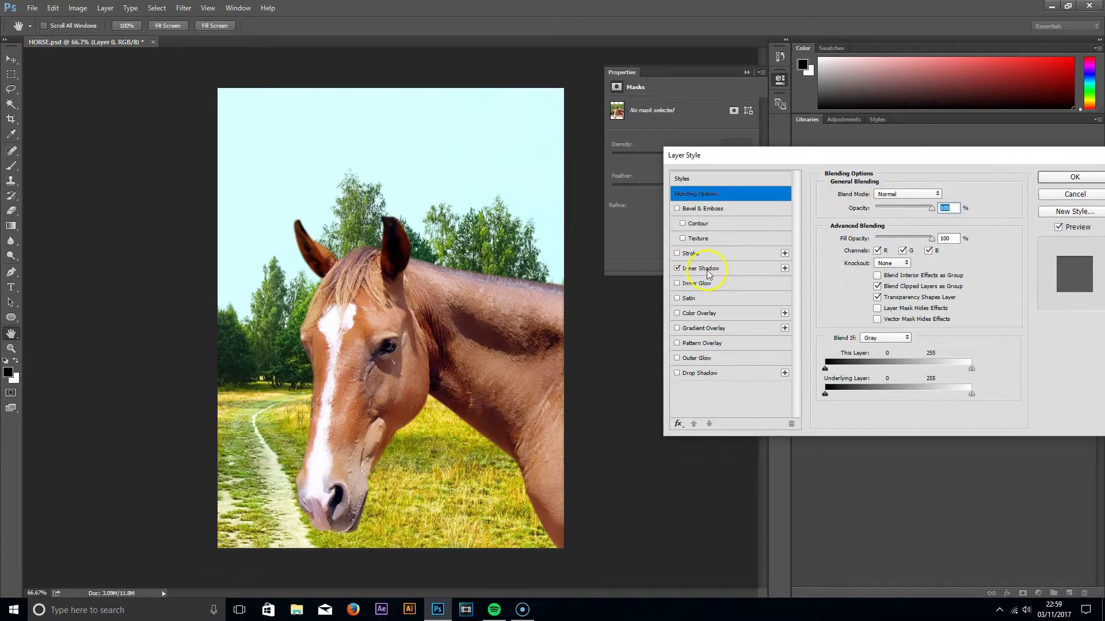
pyautogui.click(705, 269)
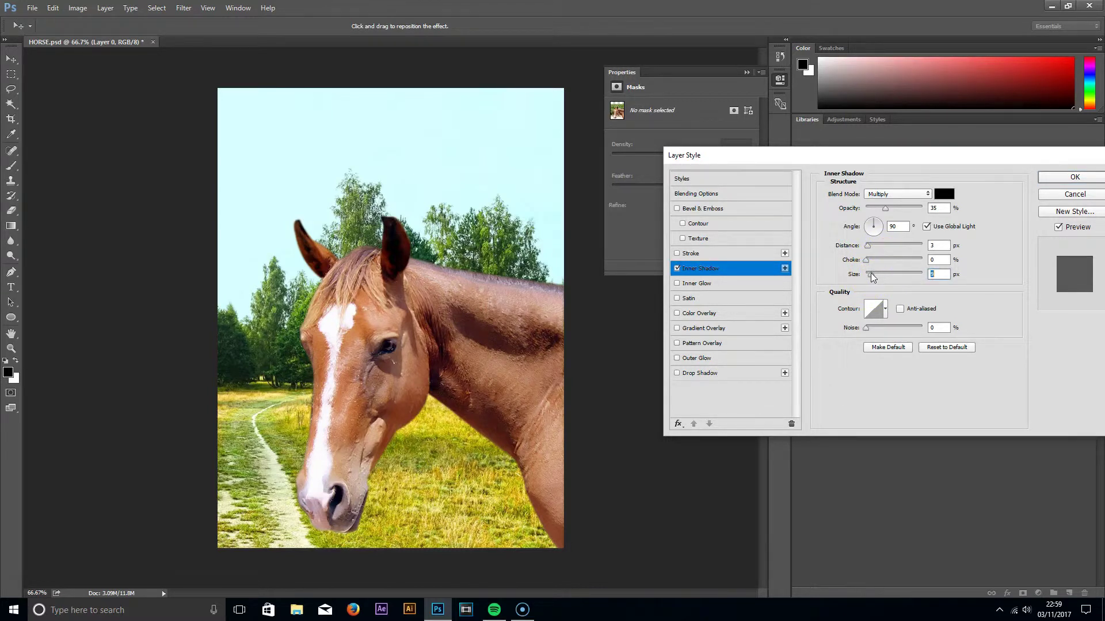
pyautogui.moveTo(873, 277)
pyautogui.mouseDown()
pyautogui.moveTo(906, 271)
pyautogui.moveTo(876, 279)
pyautogui.mouseUp()
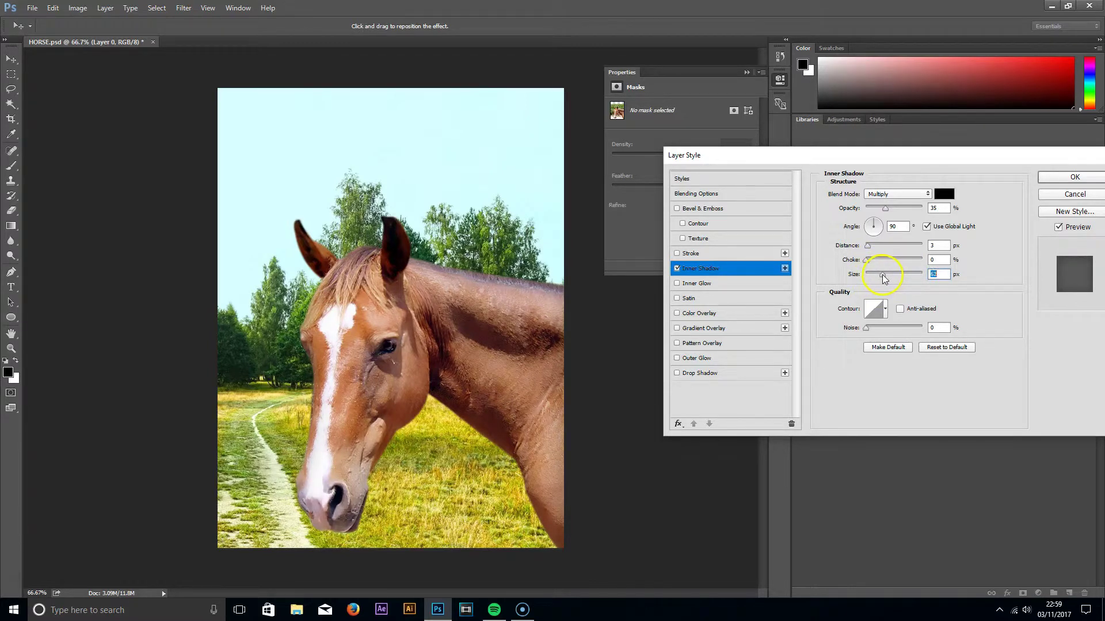
pyautogui.click(1076, 178)
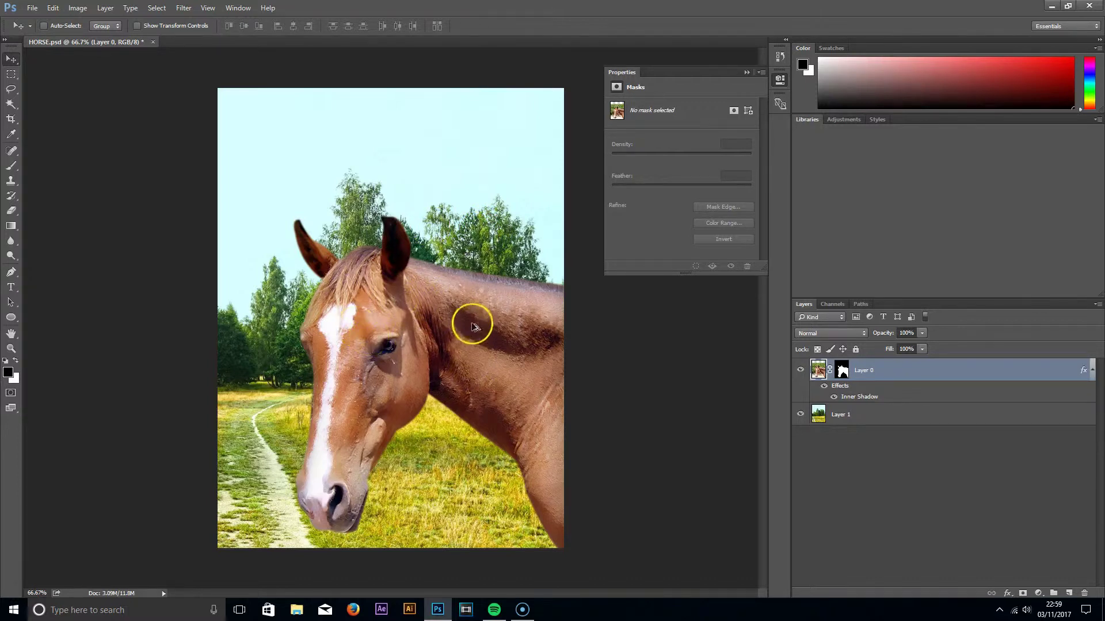
# Brighten the landscape layer with Curves by raising the RGB midpoint to input 130, output 162
pyautogui.keyDown('ctrl'); pyautogui.click(444, 229); pyautogui.keyUp('ctrl')
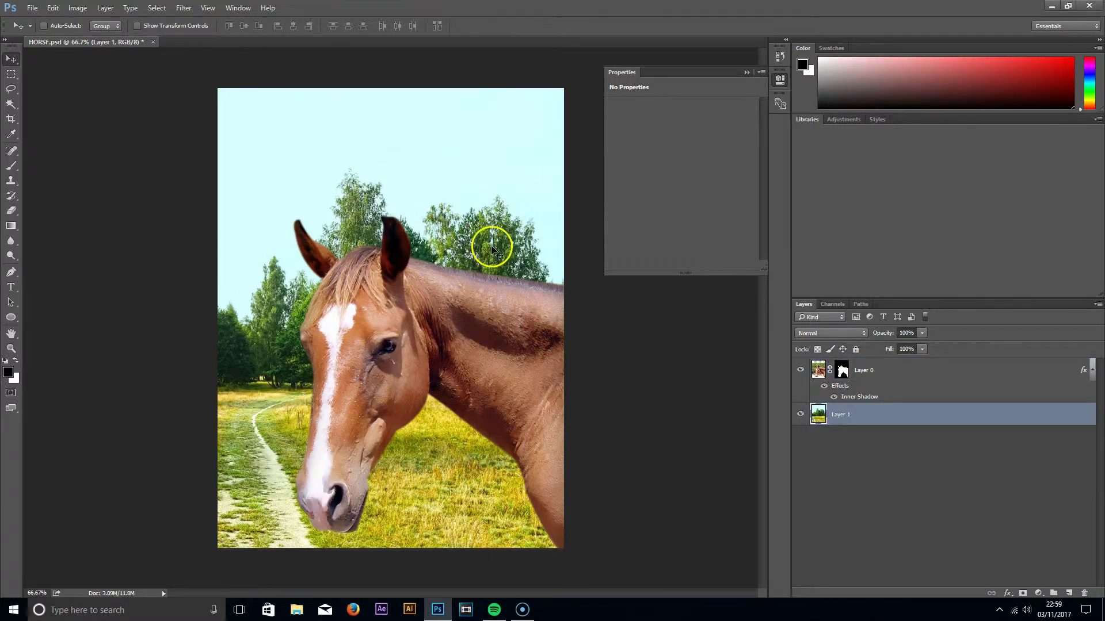
pyautogui.press('ctrl')
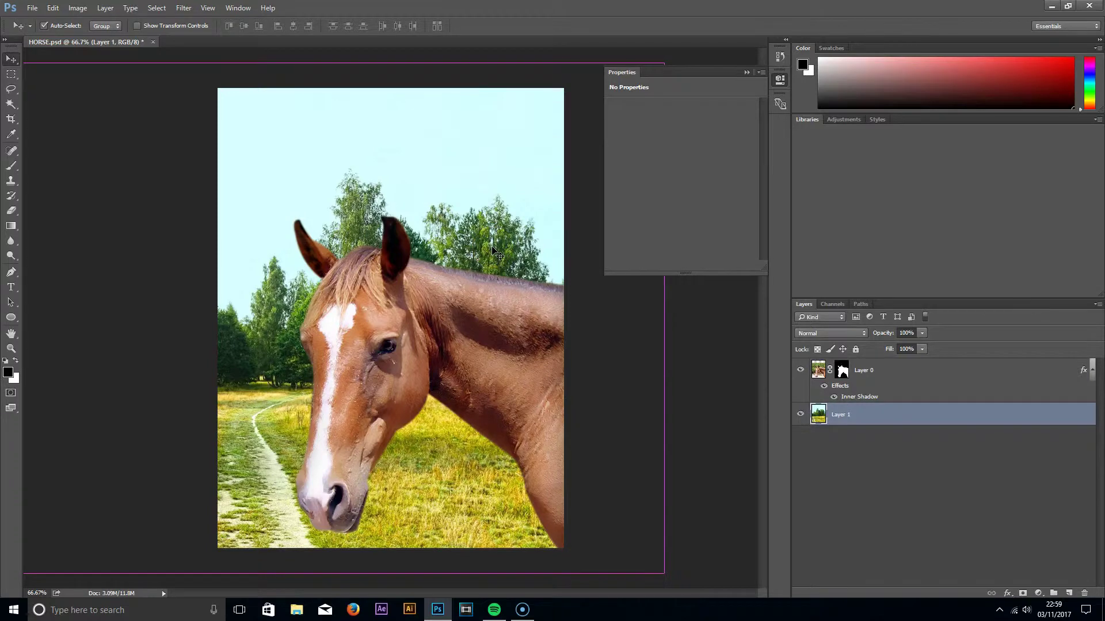
pyautogui.hotkey('ctrl', 'm')
pyautogui.moveTo(710, 200); pyautogui.dragTo(730, 200)
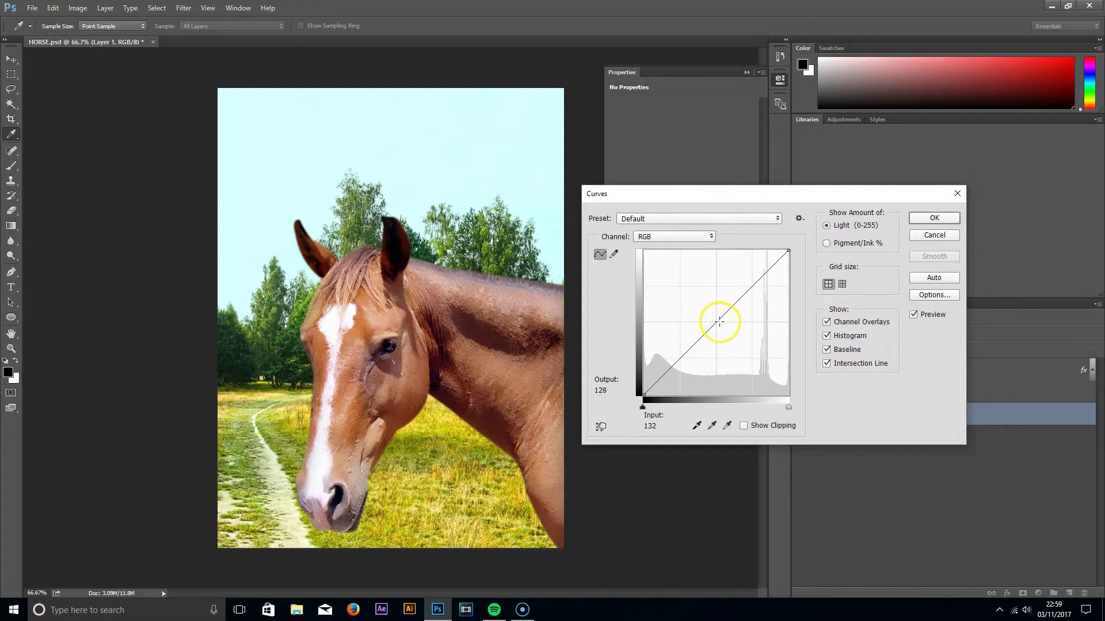
pyautogui.moveTo(717, 321); pyautogui.dragTo(717, 304)
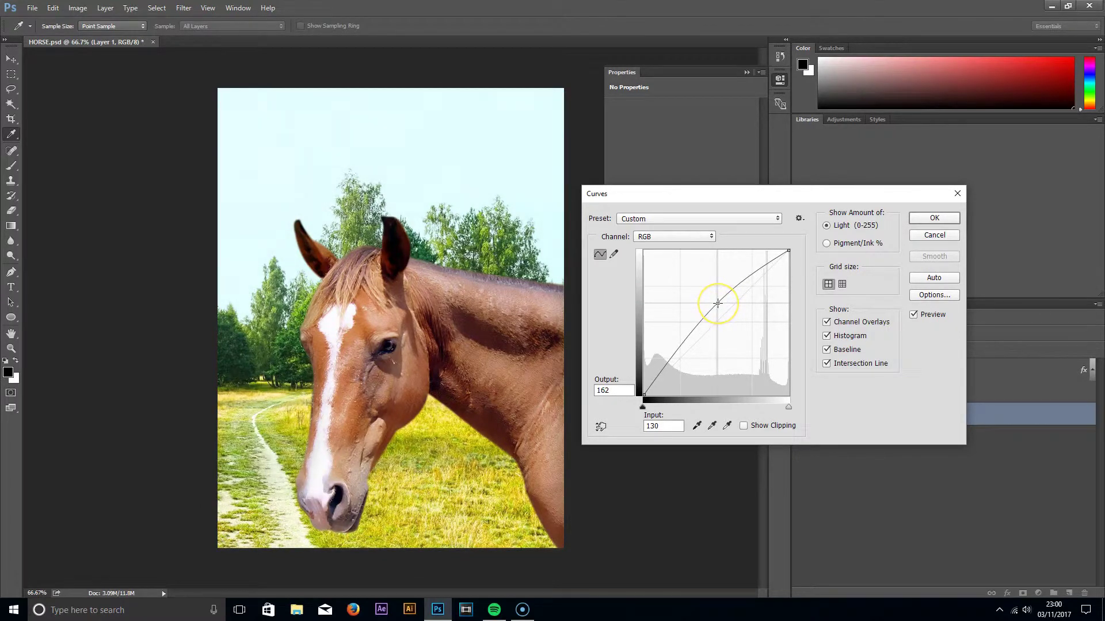
pyautogui.click(935, 218)
pyautogui.press('v')
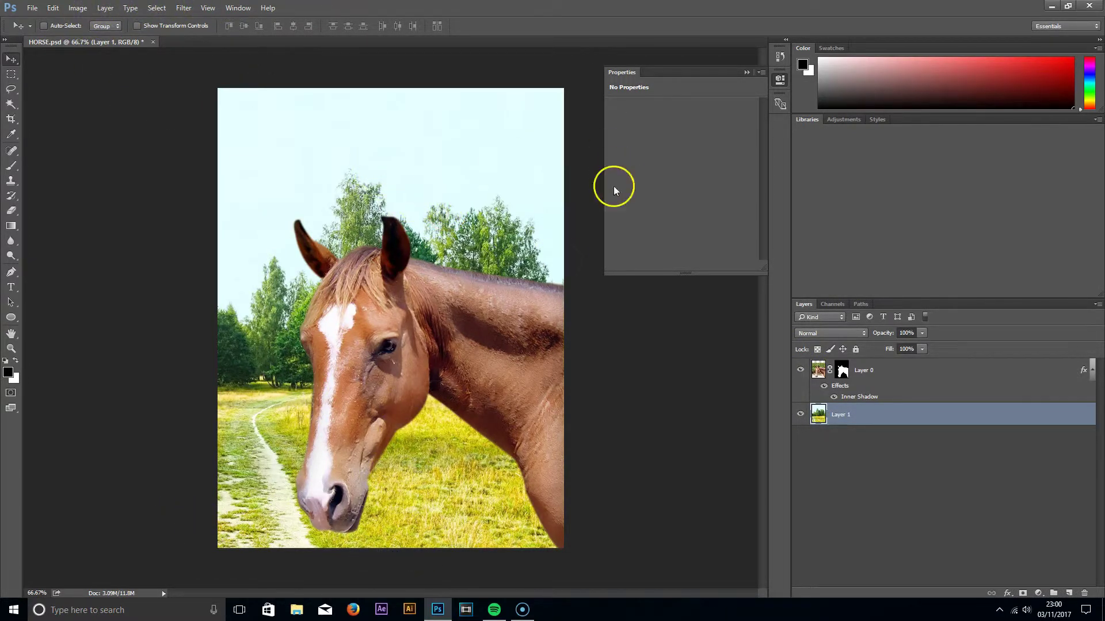
# Apply a Gaussian Blur with a 2.5-pixel radius to the landscape layer
pyautogui.click(182, 9)
pyautogui.moveTo(254, 135)
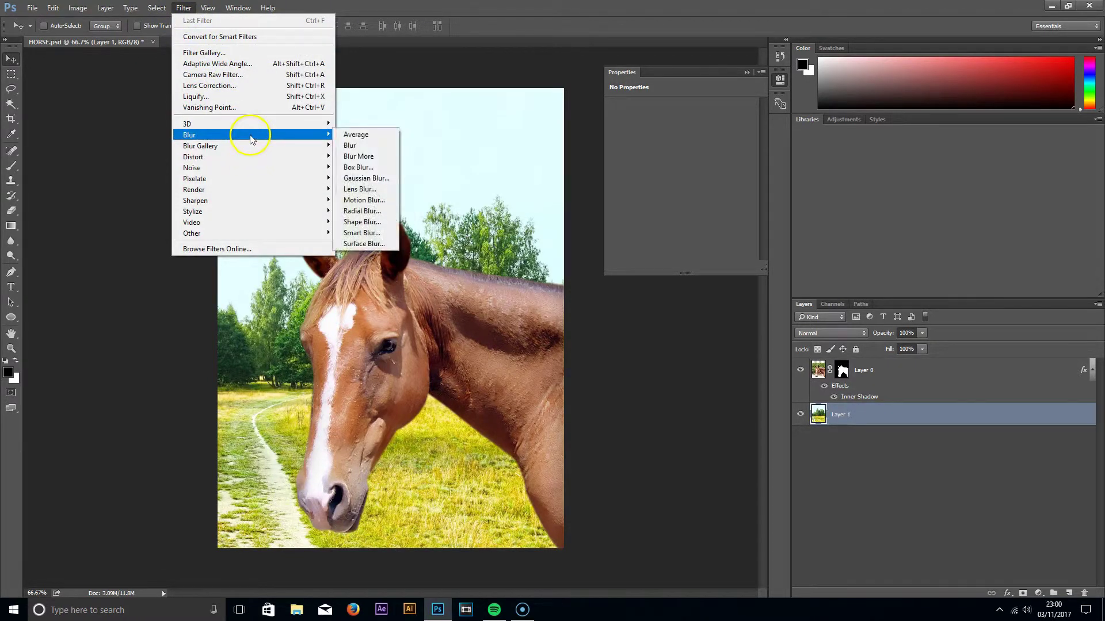
pyautogui.click(384, 183)
pyautogui.moveTo(565, 144); pyautogui.dragTo(670, 176)
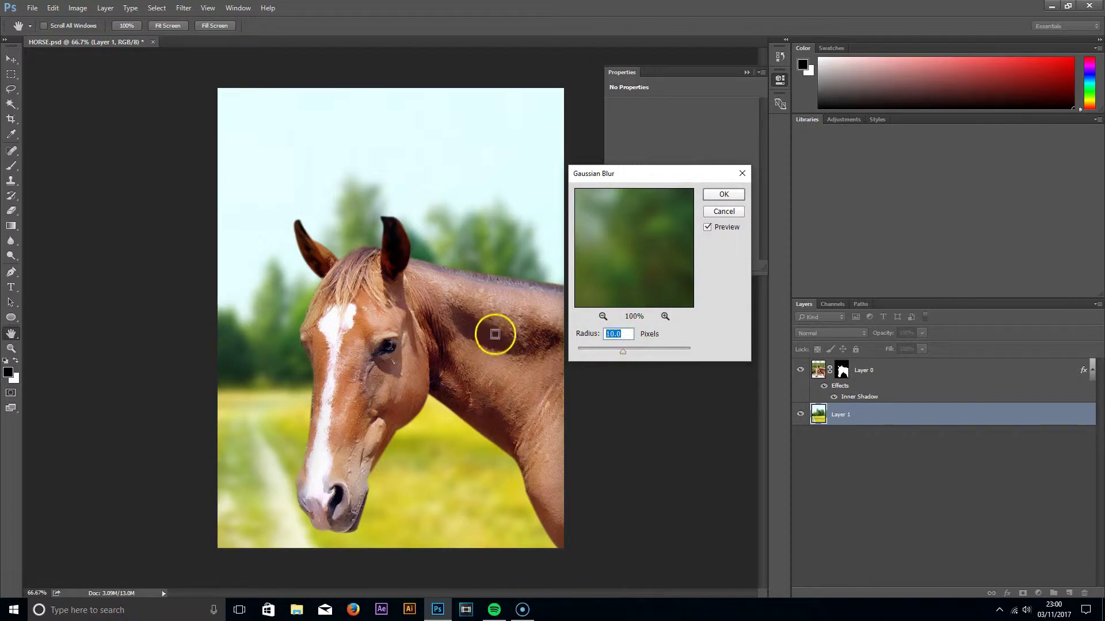
pyautogui.write('2')
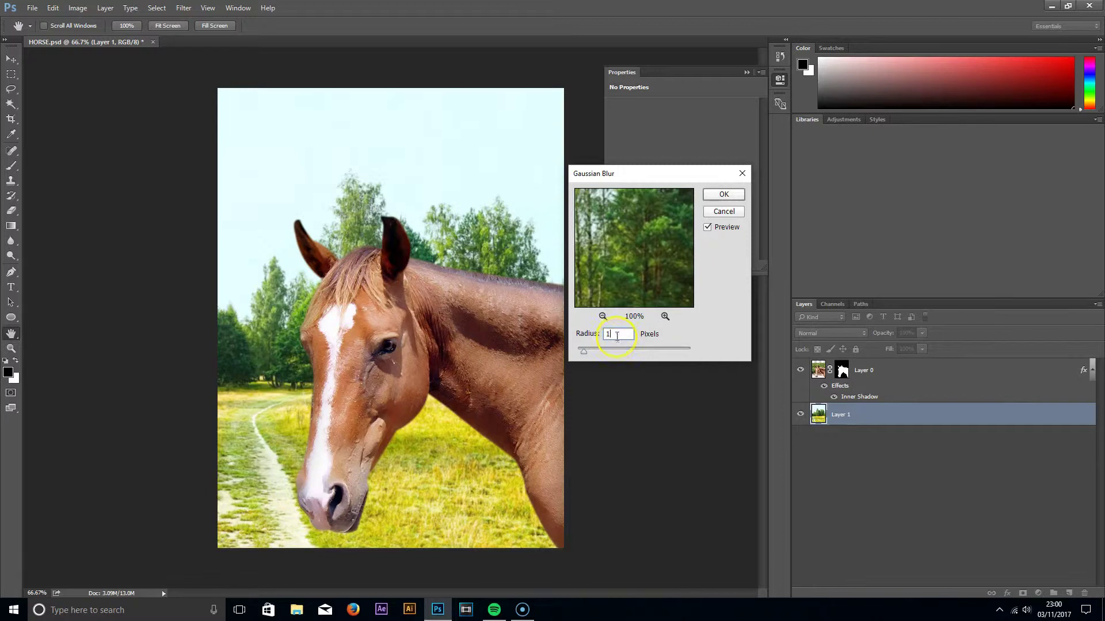
pyautogui.write('2.5')
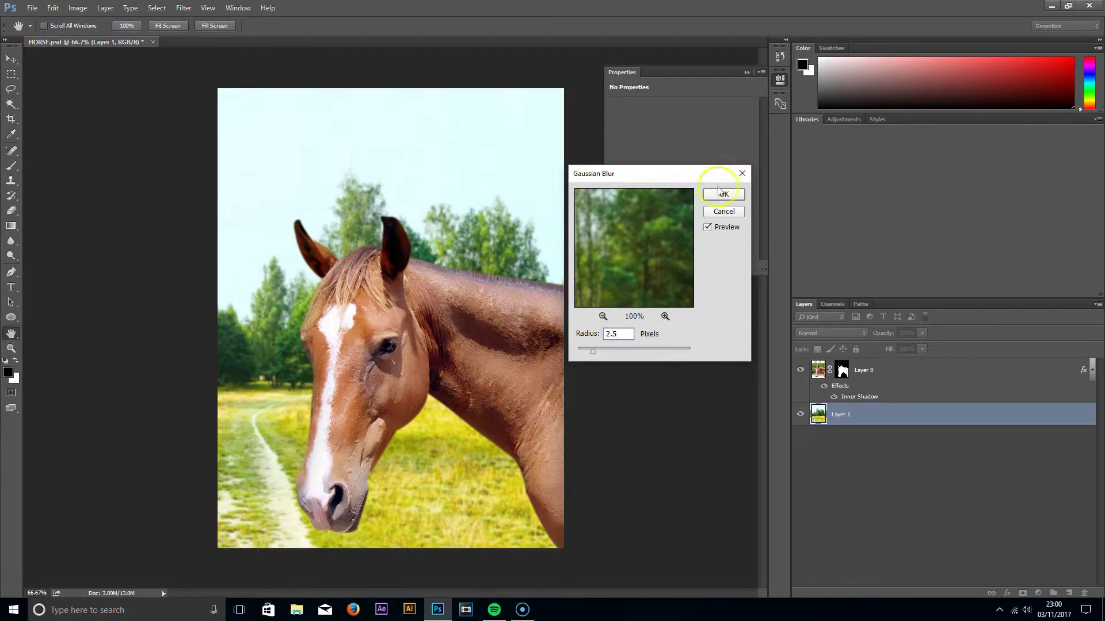
pyautogui.click(724, 195)
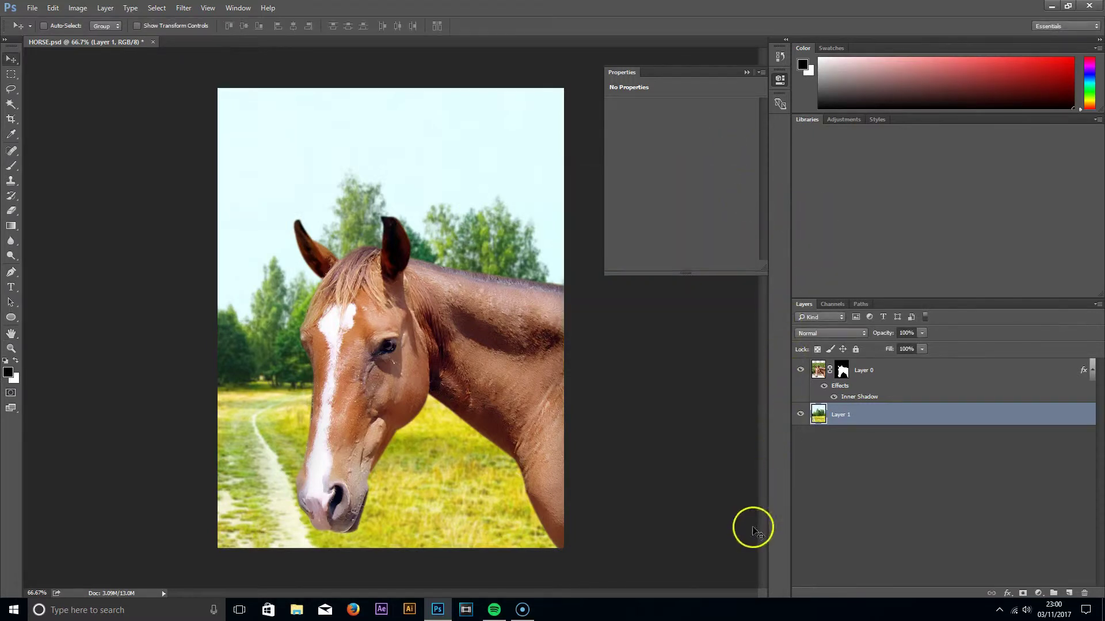